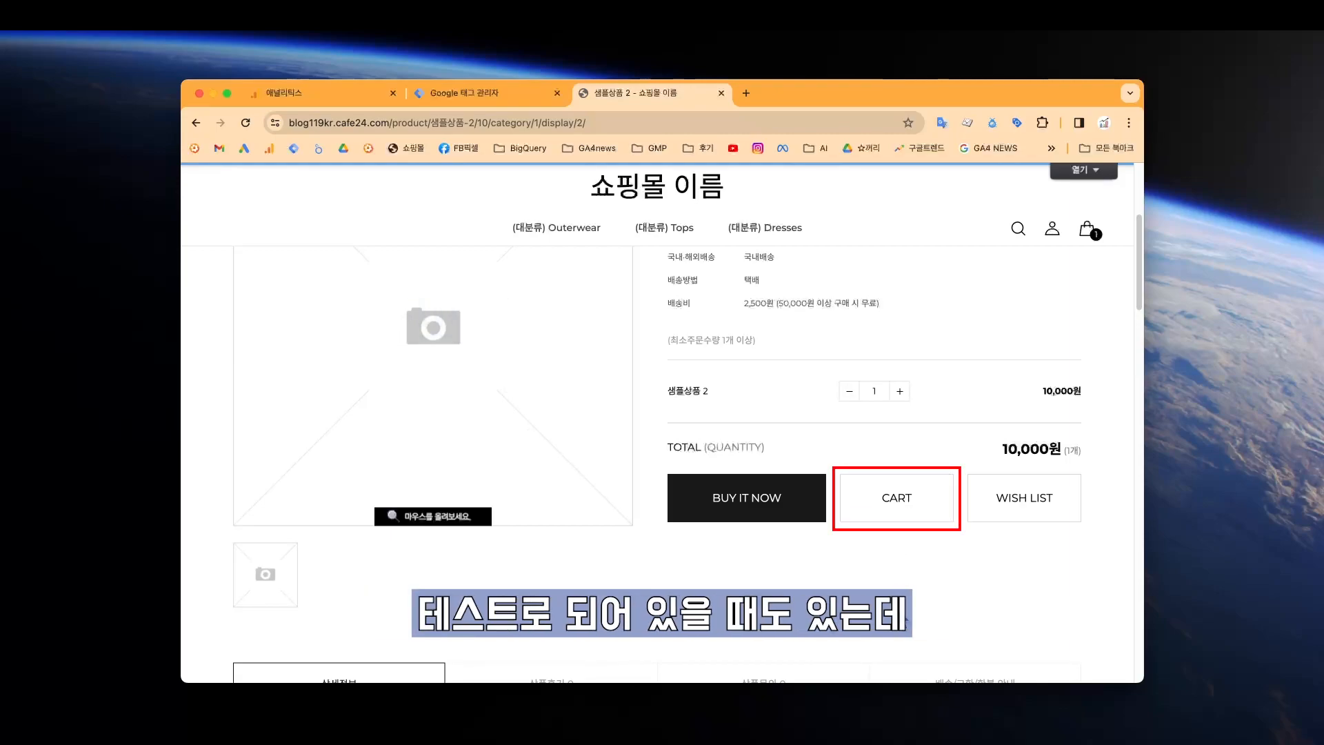
{"action": "left_click_drag", "start_coordinate": [728, 445], "coordinate": [917, 581]}
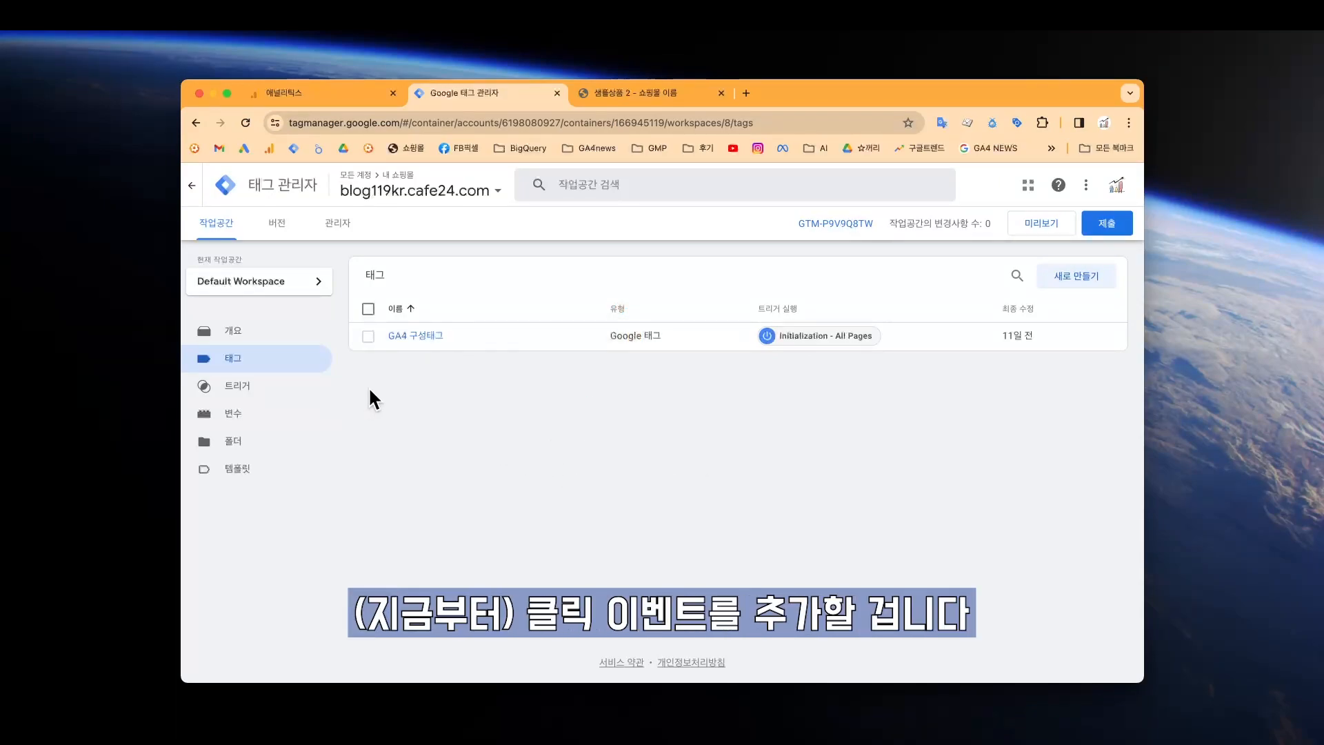
Step: Create a new tag named "GA4 장바구니버튼 클릭 이벤트" and open its trigger selection
{"action": "left_click", "coordinate": [1058, 285]}
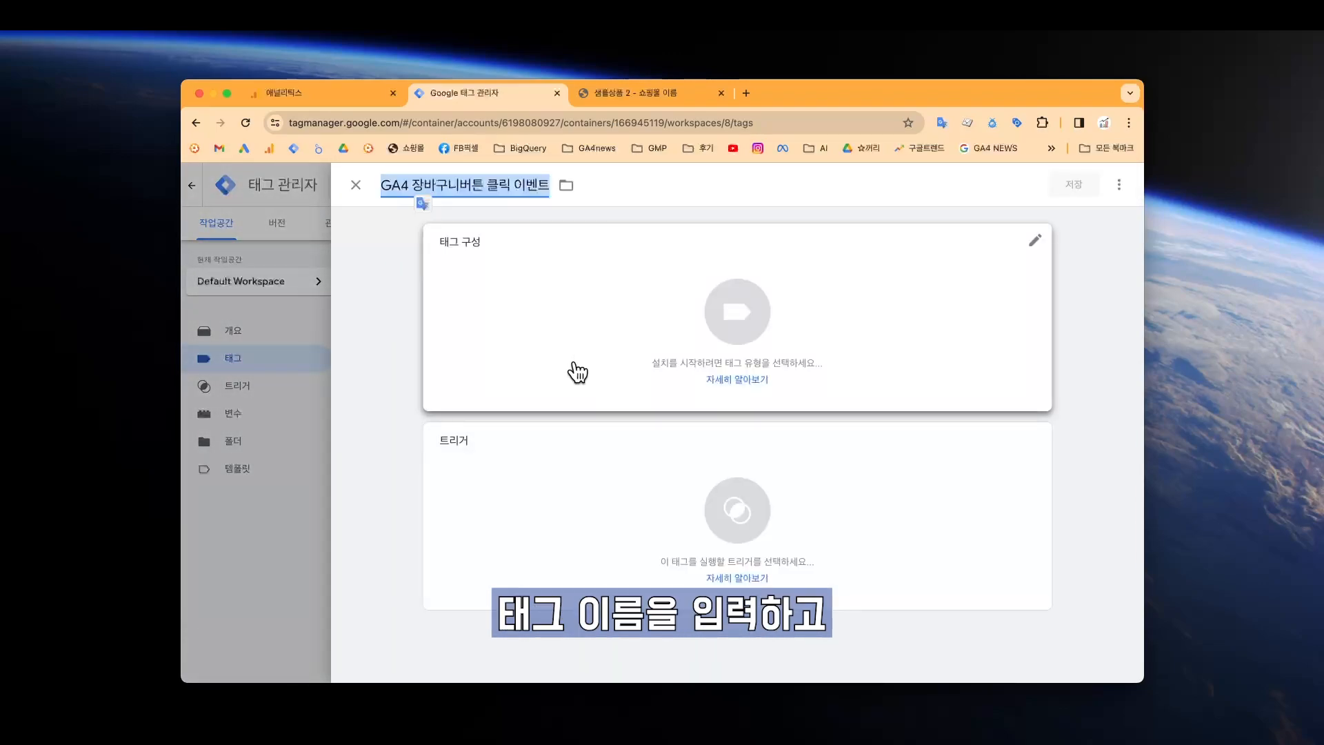
{"action": "left_click", "coordinate": [710, 532]}
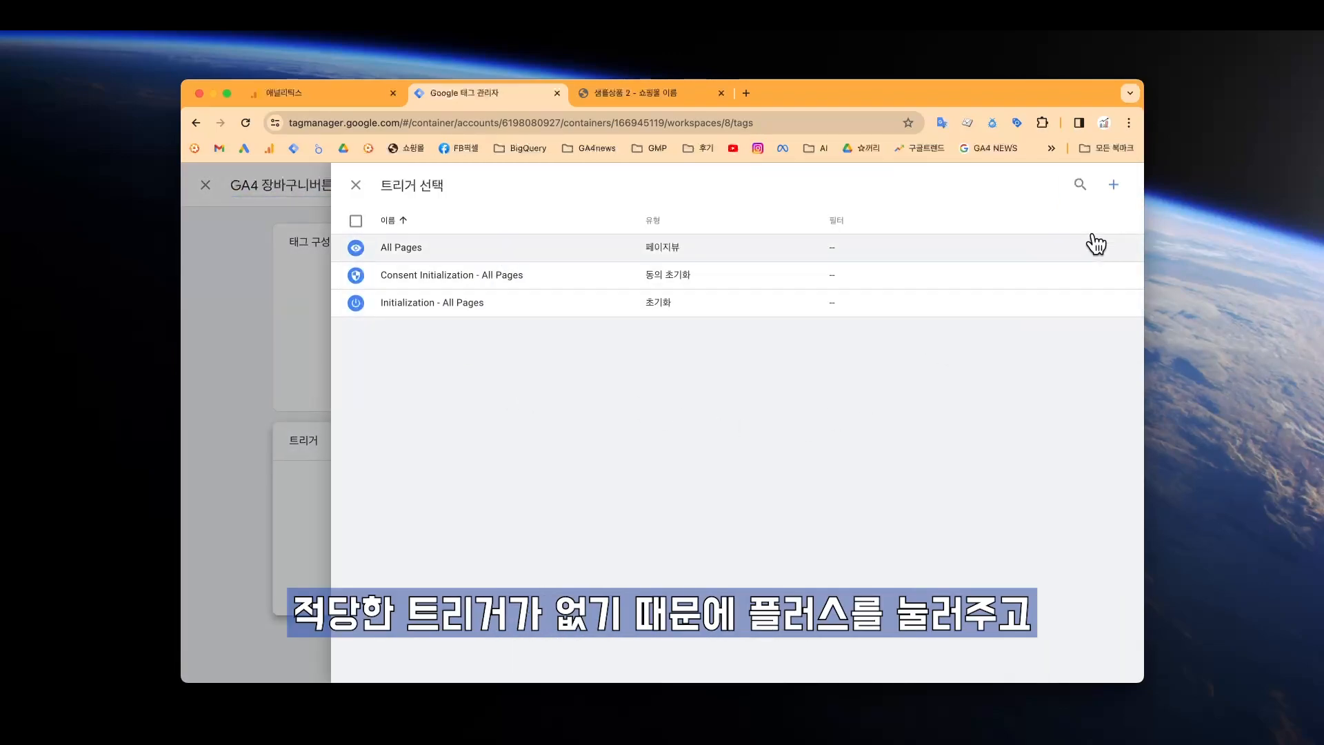
Step: Create a new trigger named "CART 버튼 클릭 트리거" with the click type 모든 요소 (all elements)
{"action": "left_click", "coordinate": [1114, 186]}
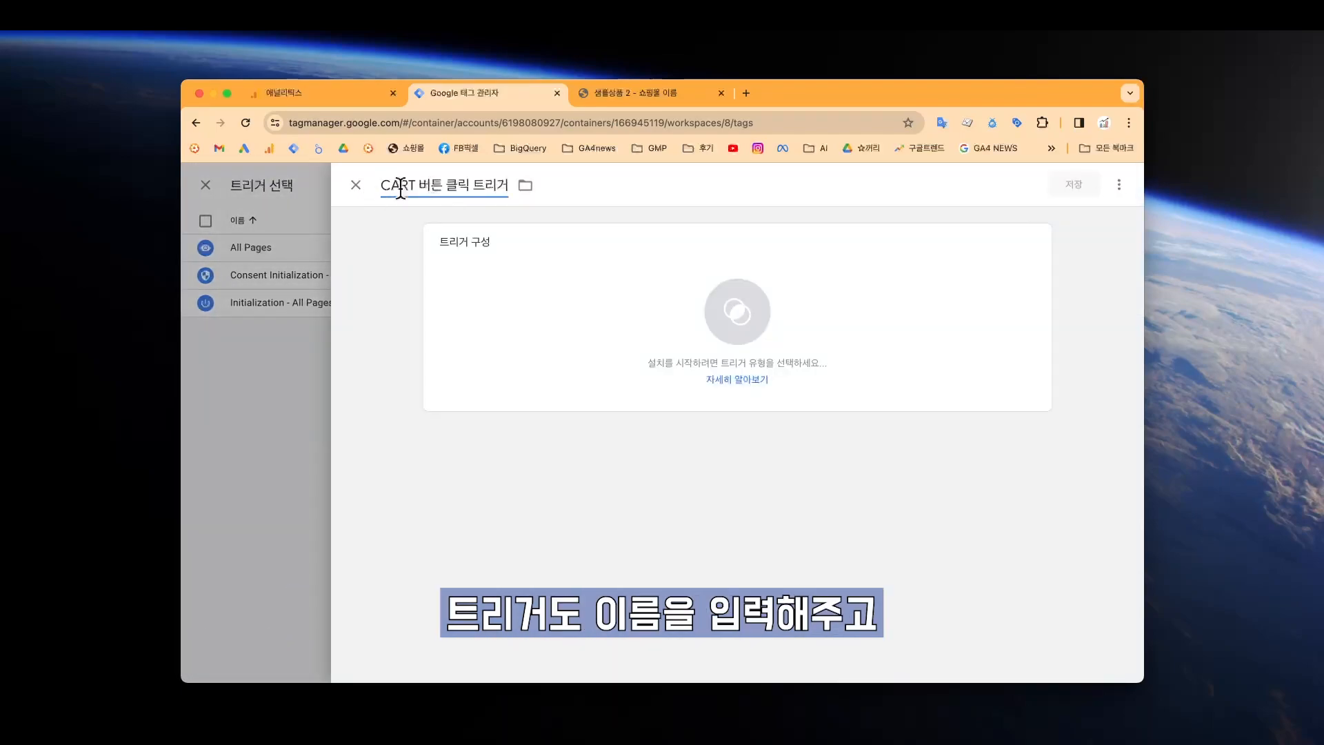
{"action": "left_click", "coordinate": [720, 315]}
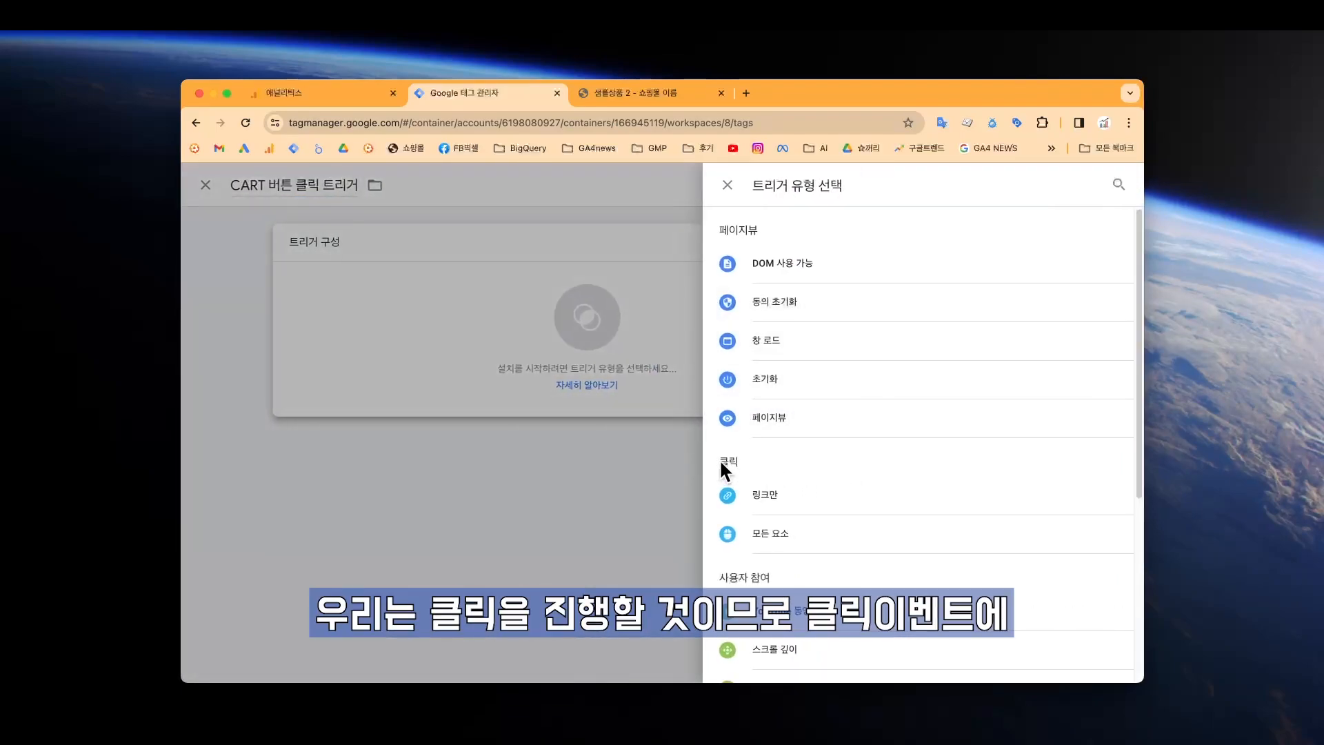
{"action": "scroll", "coordinate": [862, 503], "scroll_direction": "down", "scroll_amount": 3}
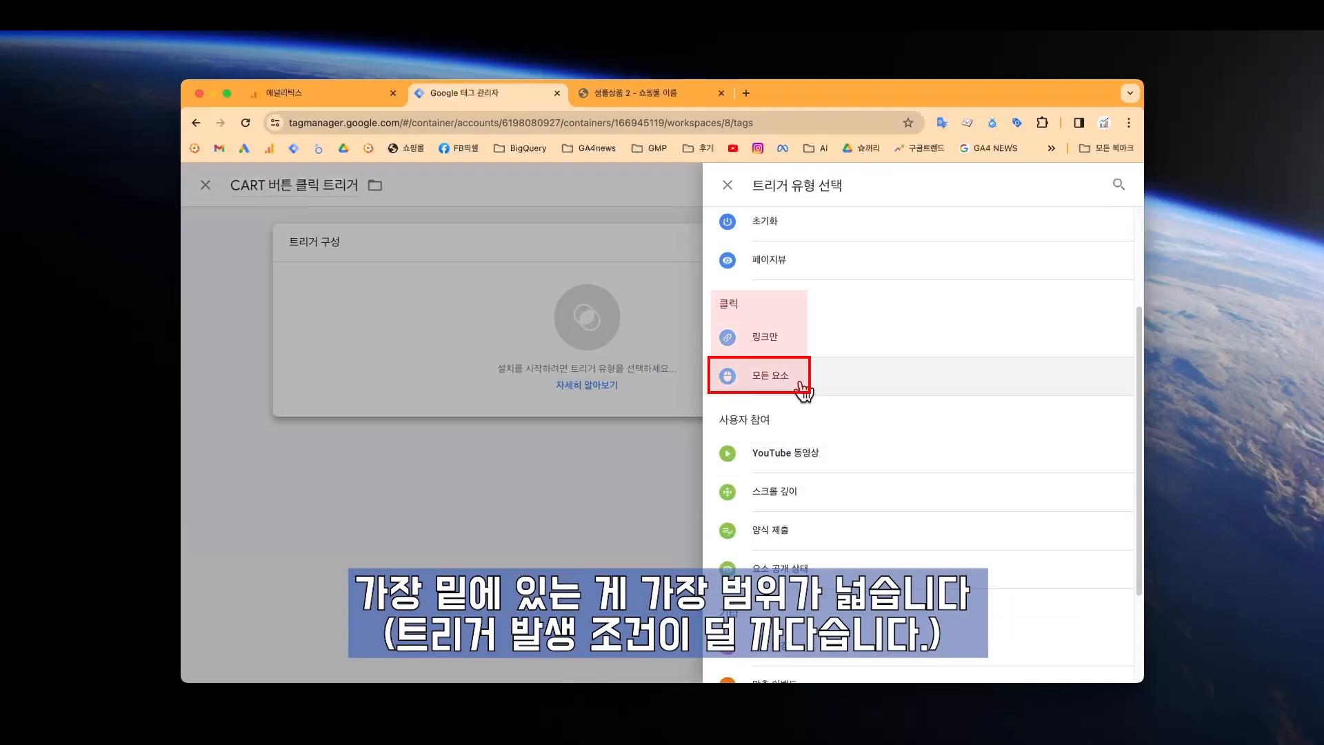
{"action": "scroll", "coordinate": [804, 386], "scroll_direction": "up", "scroll_amount": 3}
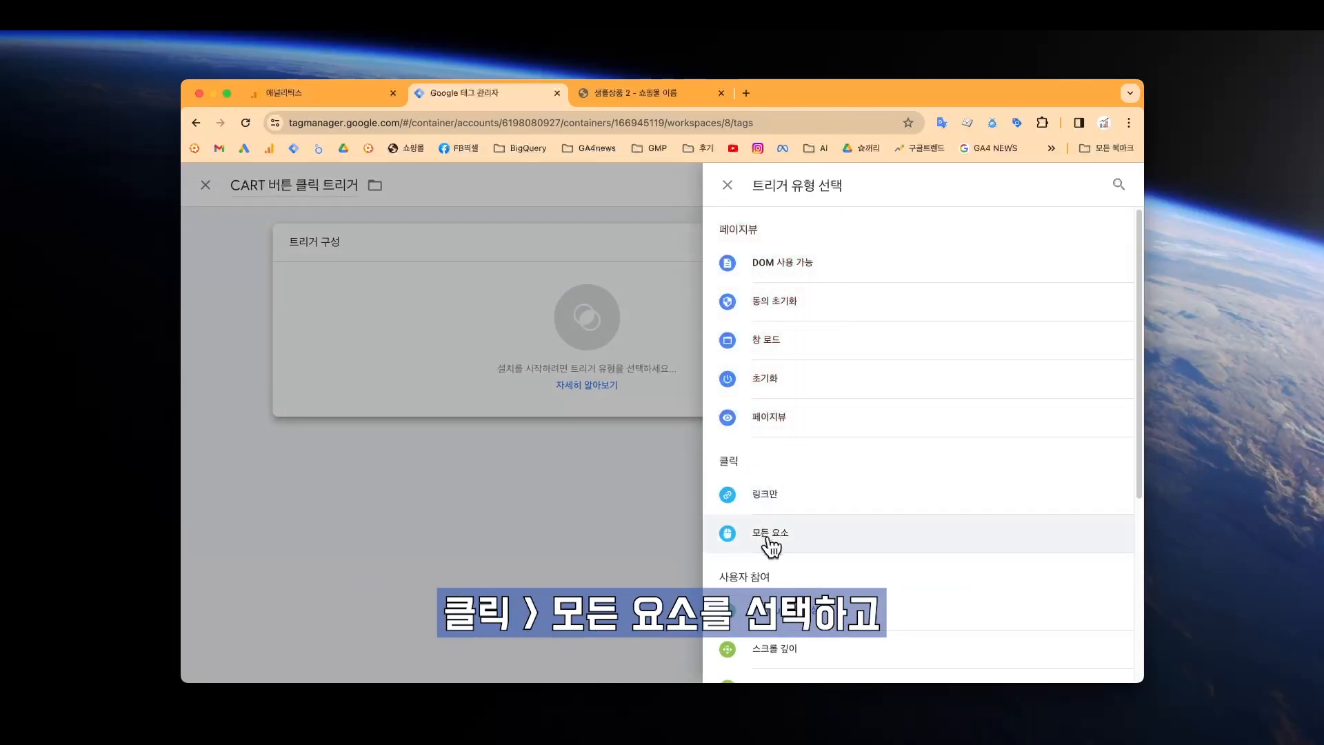
{"action": "left_click", "coordinate": [828, 548]}
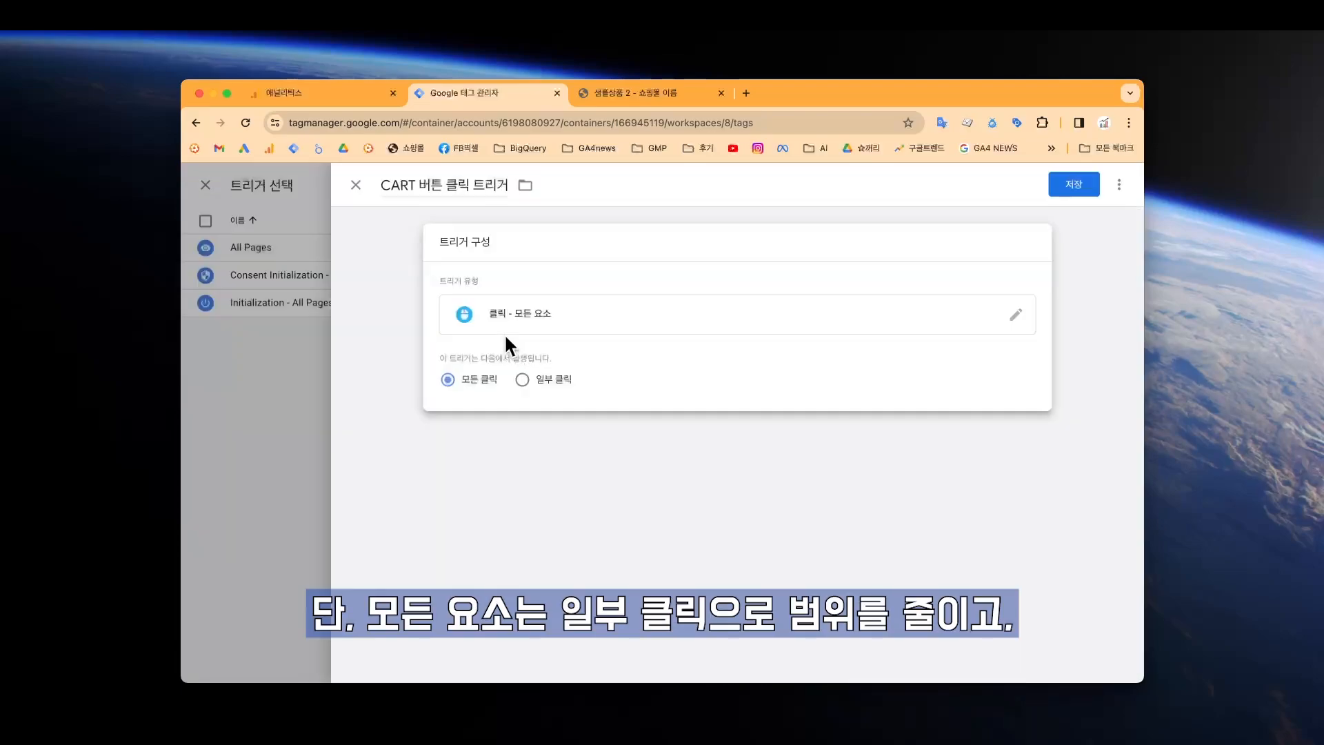
Step: Limit the trigger to 일부 클릭 (some clicks) and choose the built-in variable Click Text for its condition
{"action": "left_click", "coordinate": [535, 383]}
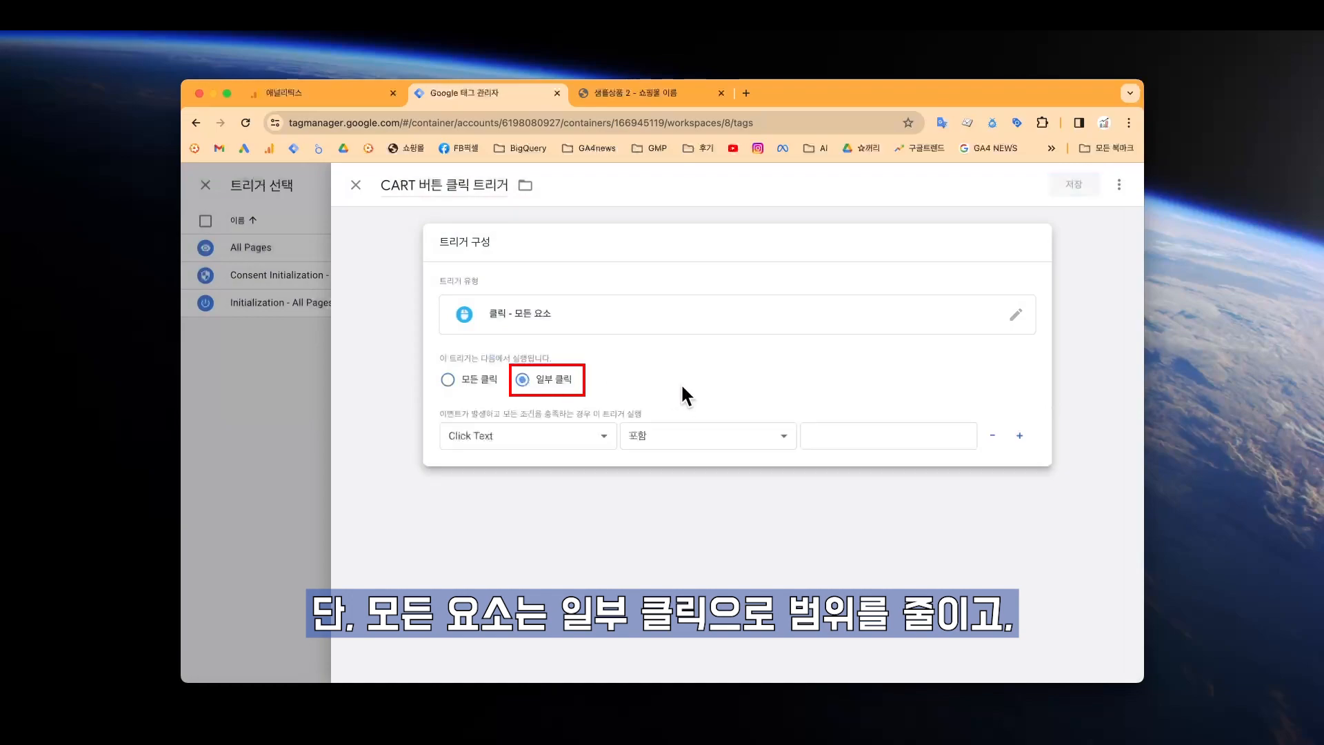
{"action": "left_click", "coordinate": [470, 436]}
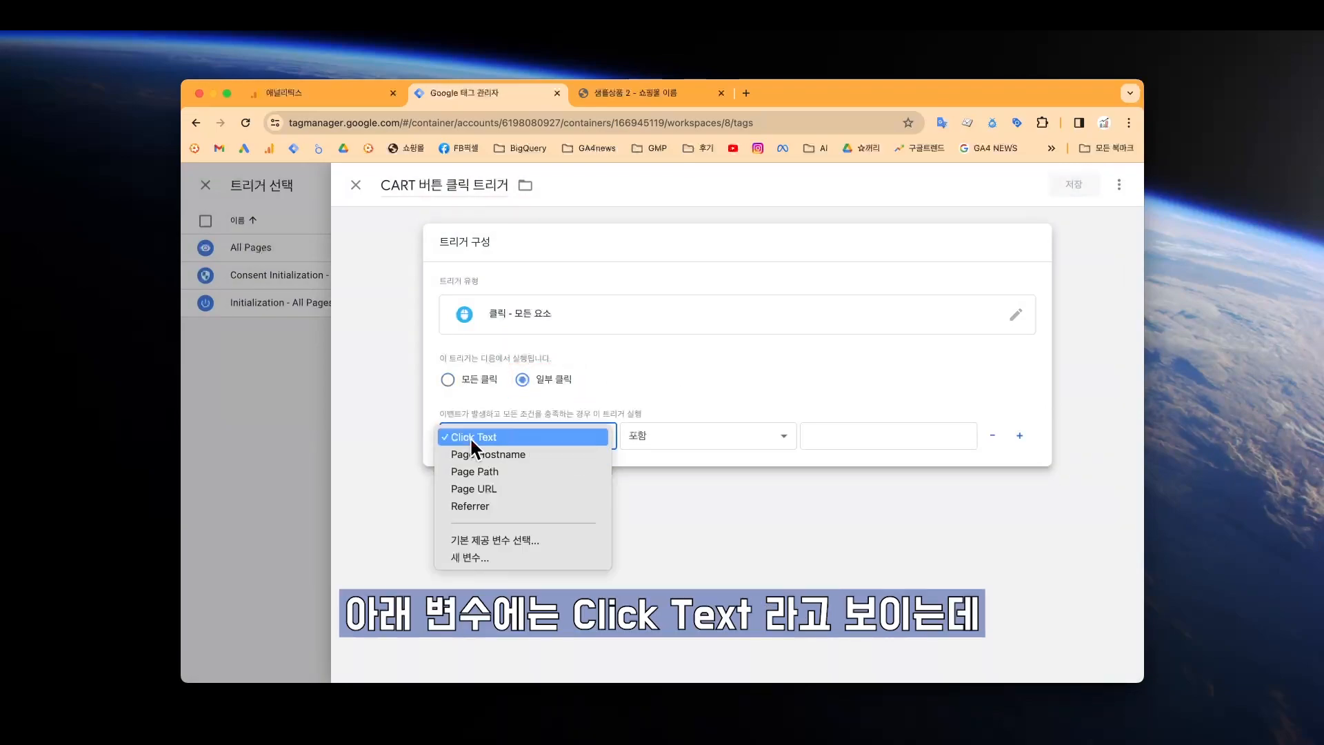
{"action": "left_click", "coordinate": [523, 440]}
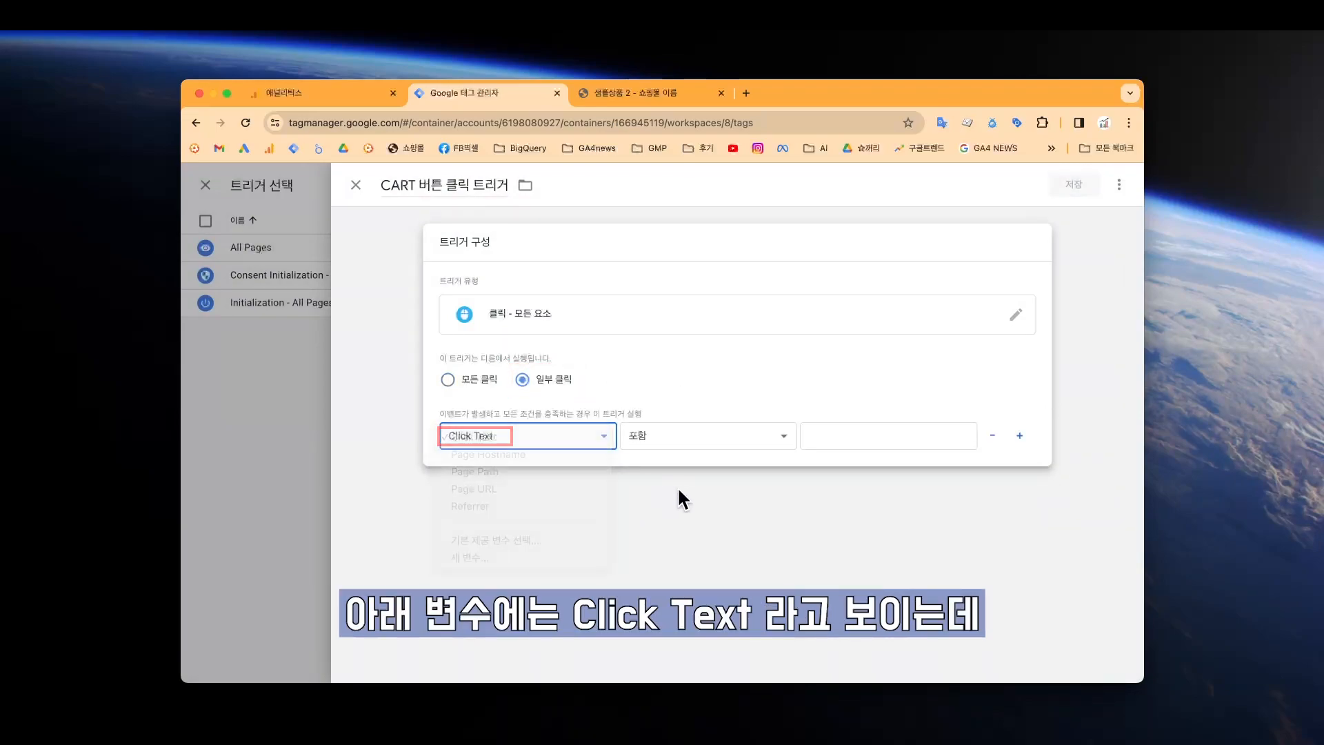
{"action": "left_click", "coordinate": [498, 435]}
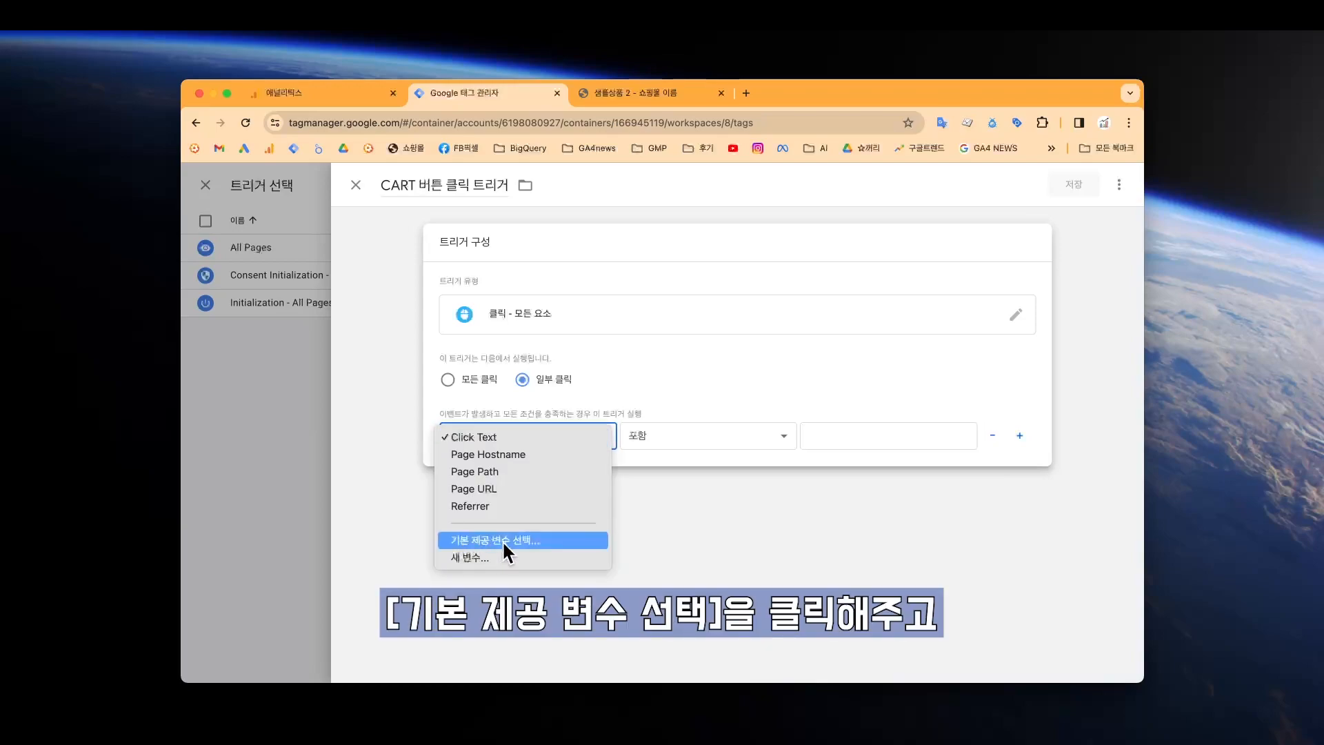
{"action": "left_click", "coordinate": [531, 545]}
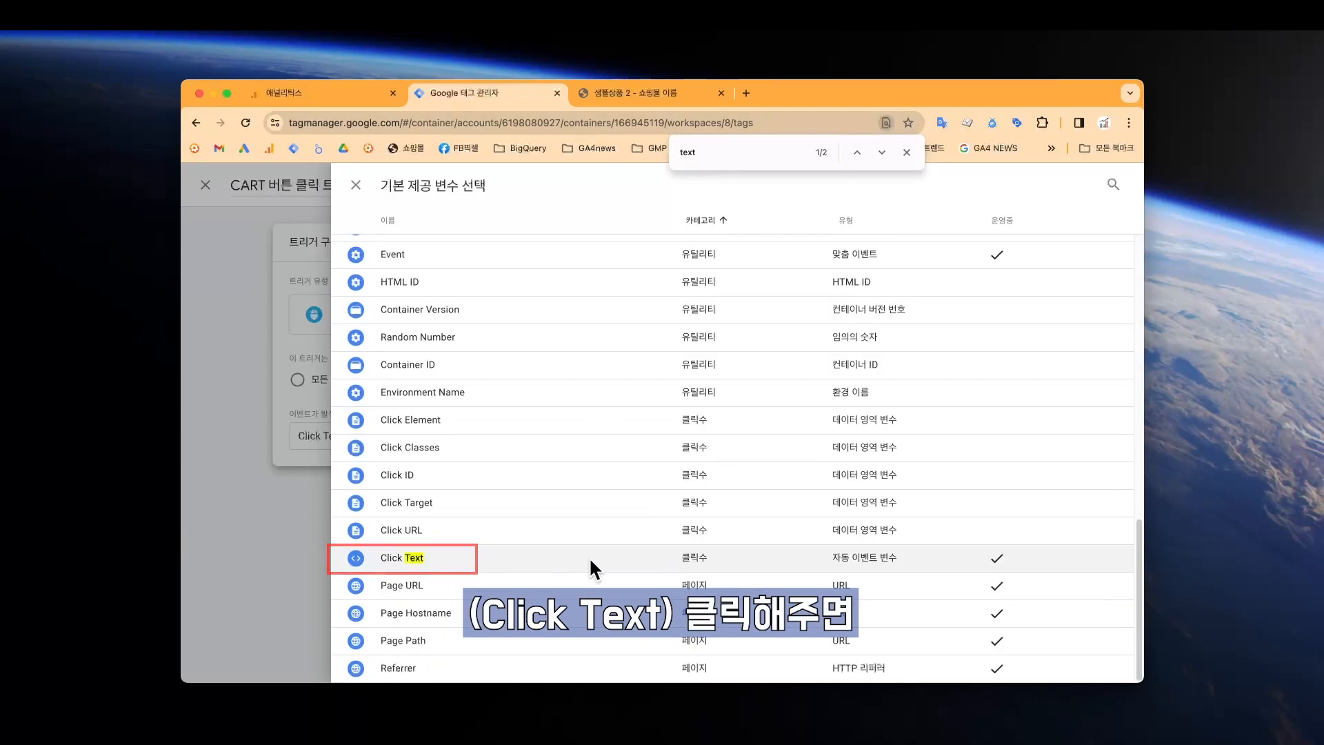
{"action": "left_click", "coordinate": [589, 555]}
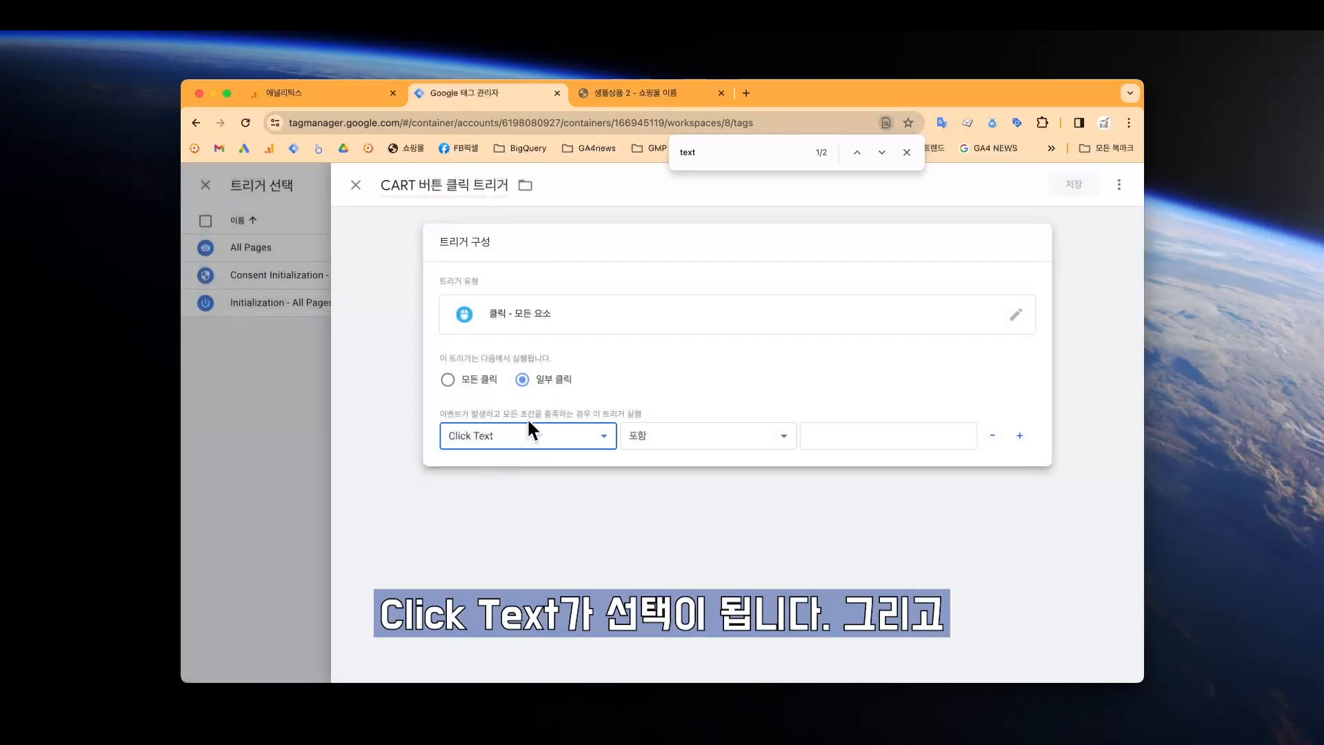
Step: Set the Click Text condition to 포함 (contains) "CART" and save the trigger
{"action": "left_click", "coordinate": [669, 438]}
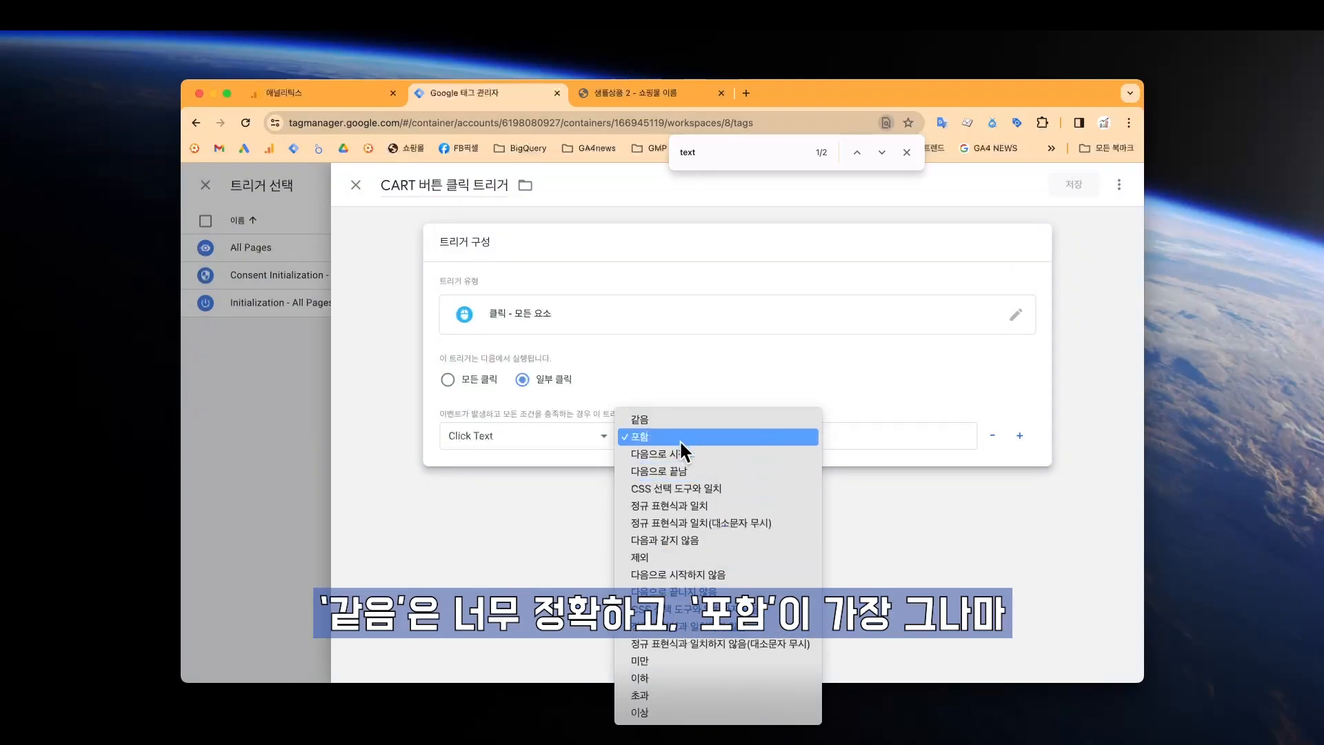
{"action": "left_click", "coordinate": [680, 440]}
{"action": "left_click", "coordinate": [816, 437]}
{"action": "key", "text": "ctrl+Tab"}
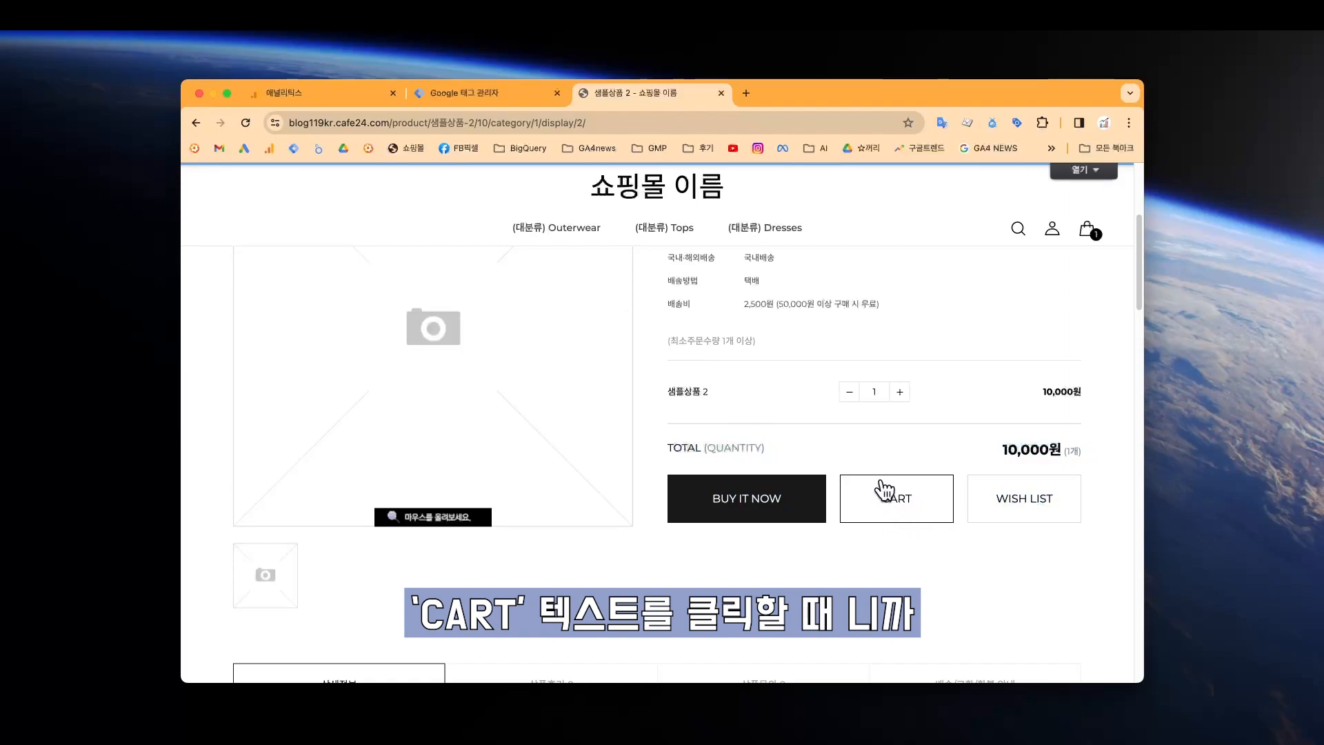
{"action": "key", "text": "ctrl+shift+Tab"}
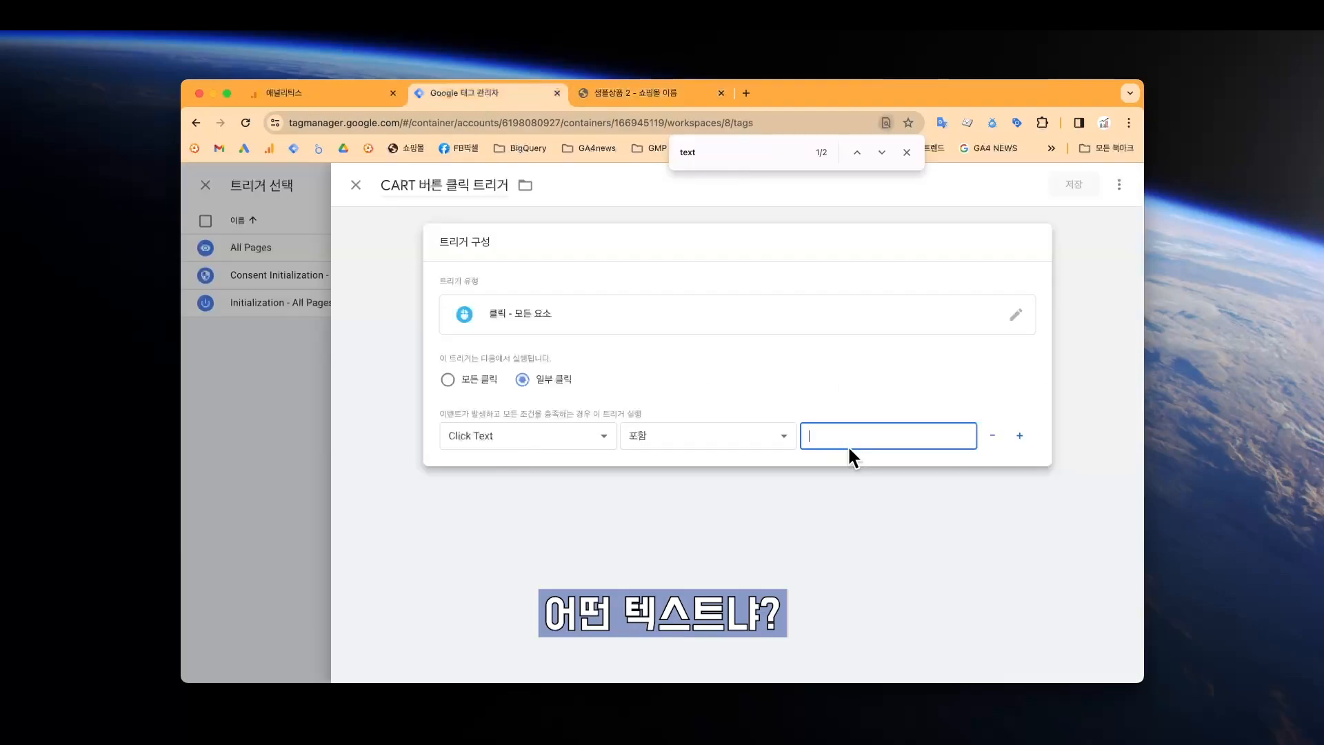
{"action": "type", "text": "CART"}
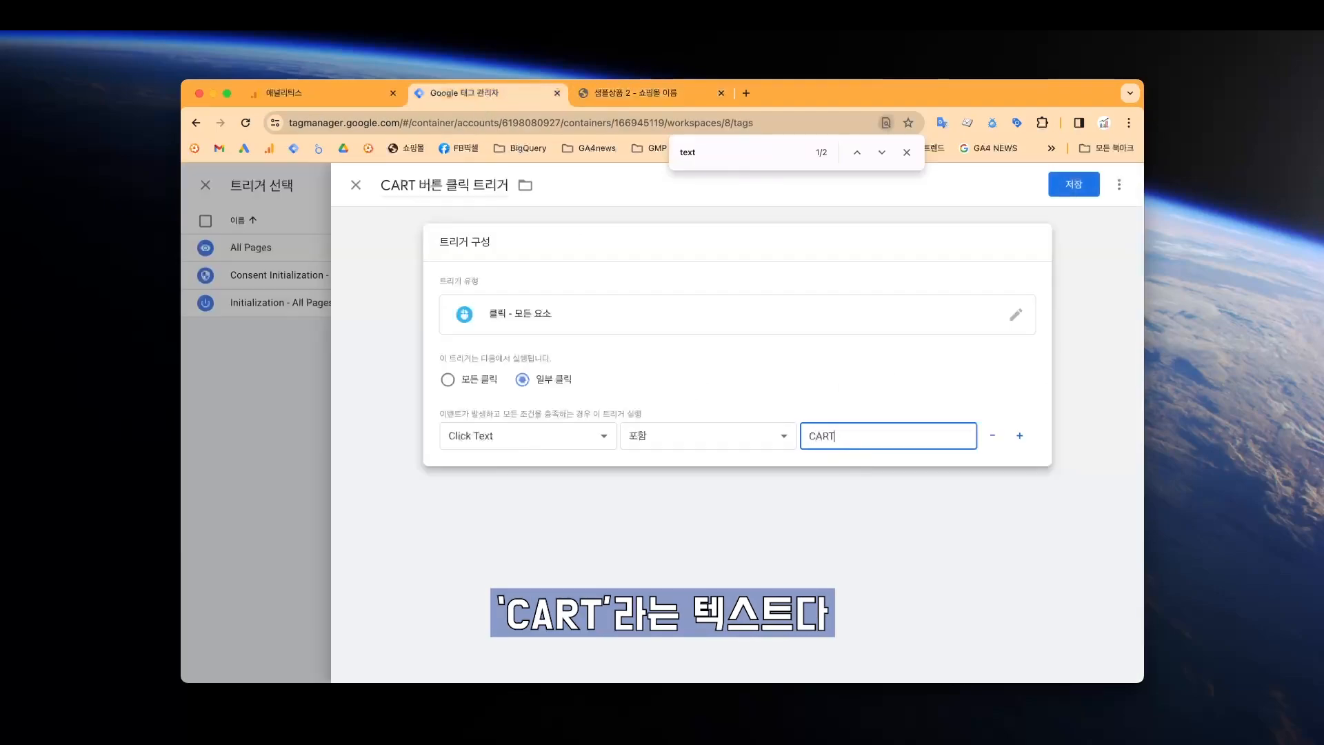
{"action": "left_click", "coordinate": [1073, 184]}
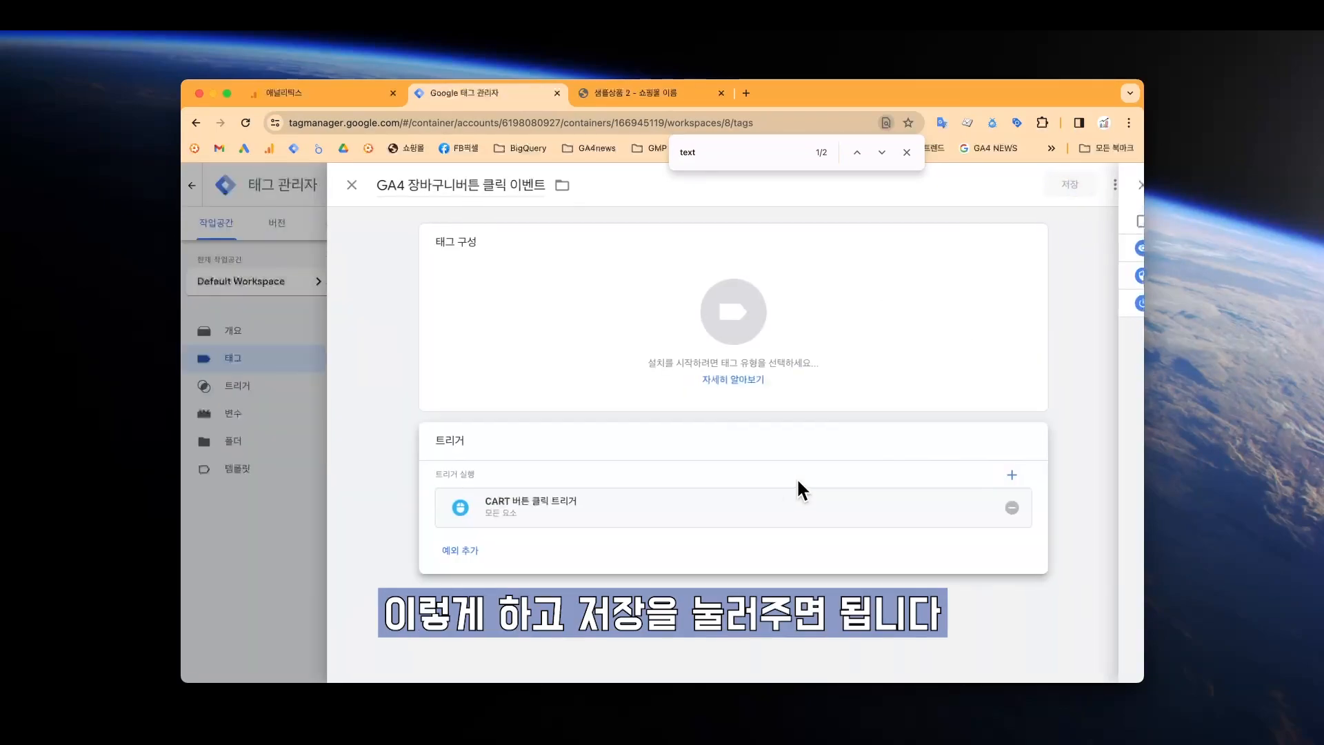
Step: Set the tag type to Google 애널리틱스: GA4 이벤트
{"action": "left_click", "coordinate": [733, 326]}
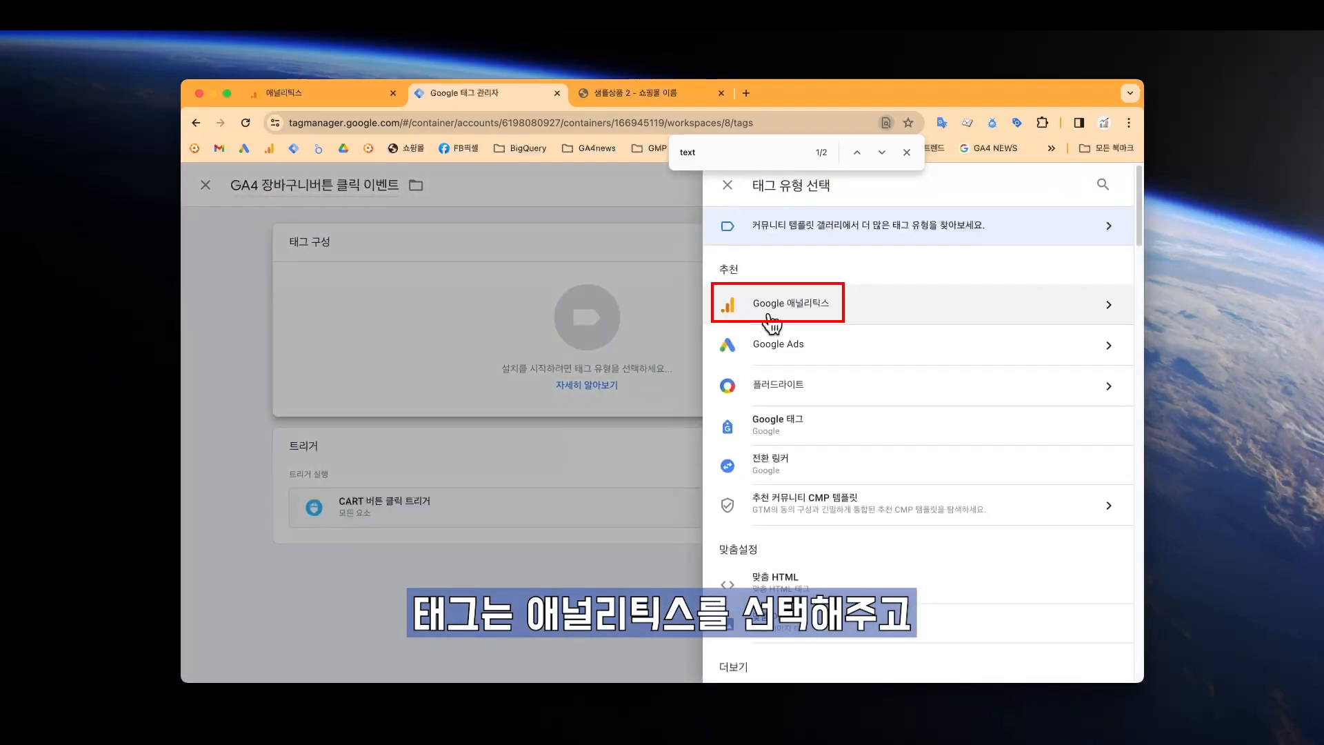
{"action": "left_click", "coordinate": [771, 318]}
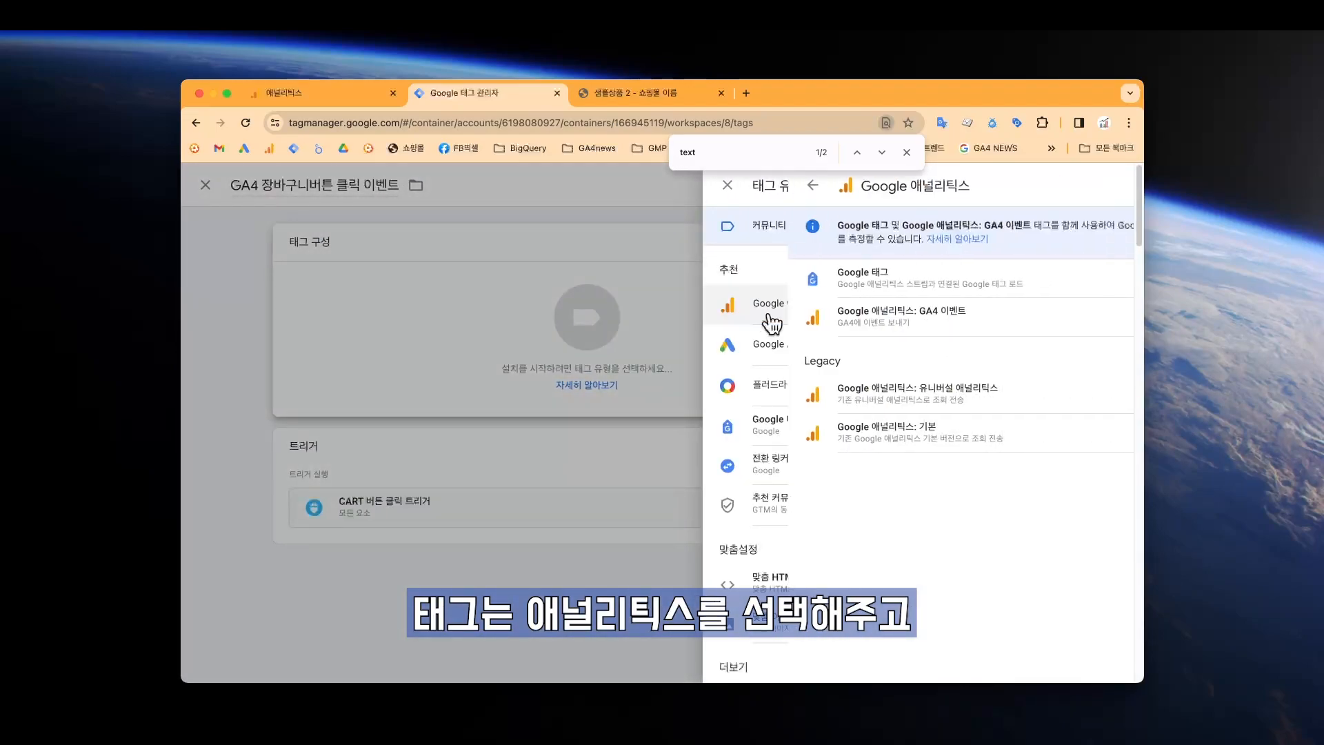
{"action": "left_click", "coordinate": [855, 322]}
Step: Enter measurement ID G-MDY7VYW8VF and event name add_to_cart for the GA4 event tag, and save the tag
{"action": "left_click", "coordinate": [504, 388]}
{"action": "type", "text": "G-MDY7VYW8VF"}
{"action": "scroll", "coordinate": [526, 432], "scroll_direction": "down", "scroll_amount": 1}
{"action": "double_click", "coordinate": [515, 423]}
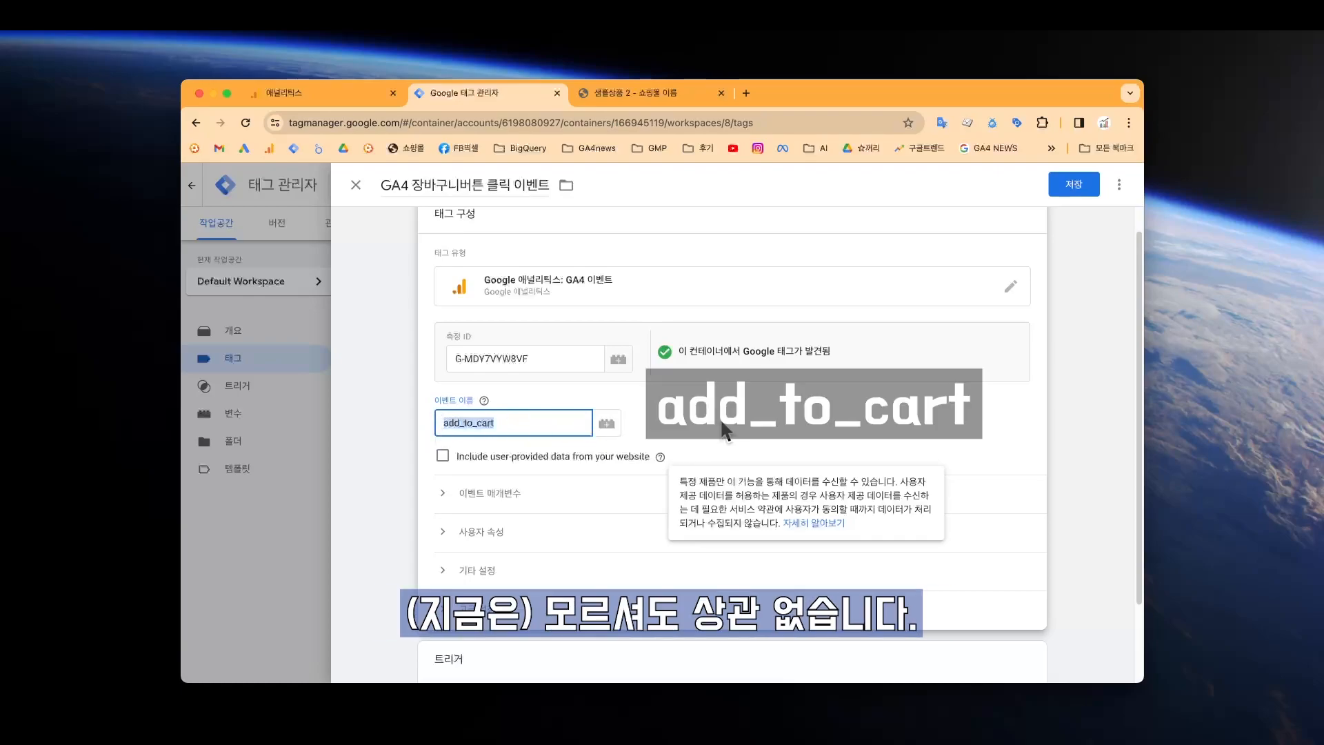
{"action": "left_click", "coordinate": [1073, 184]}
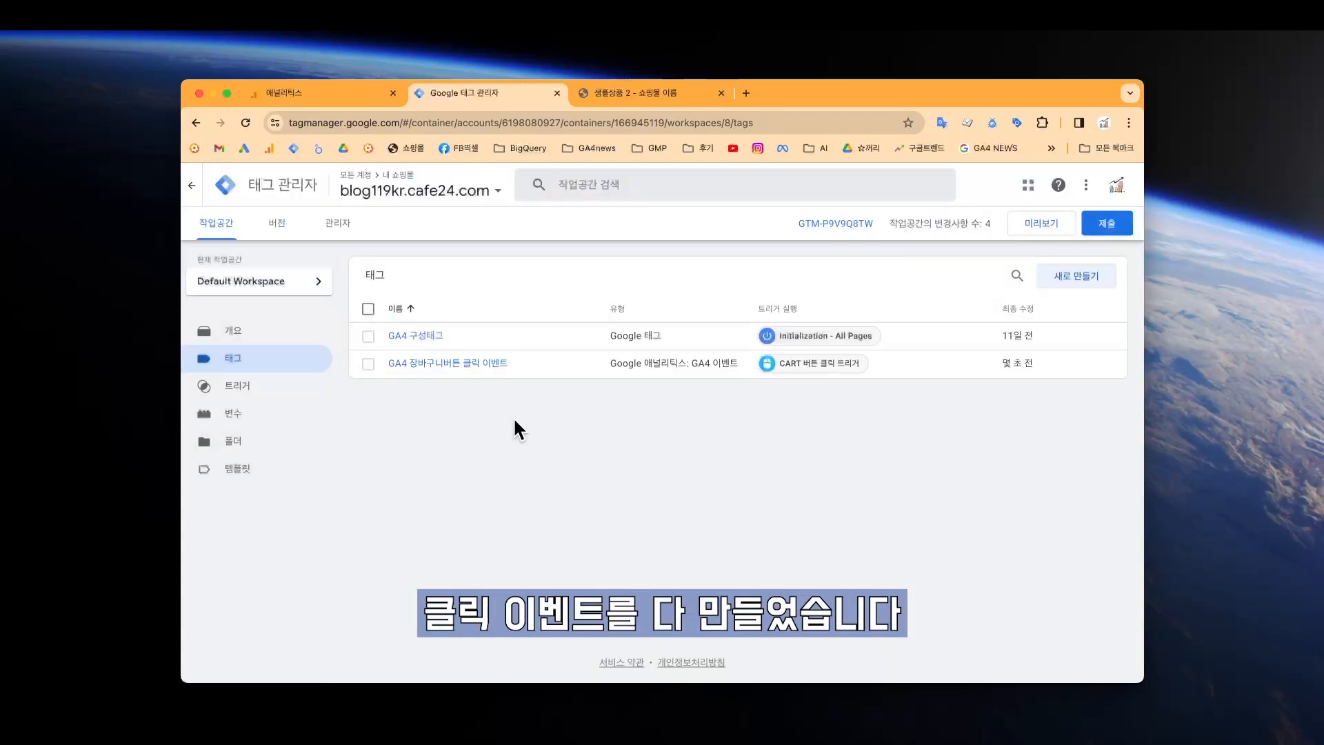
Step: Look up the Tag Assistant Companion browser extension needed for checking the tag
{"action": "left_click", "coordinate": [638, 440]}
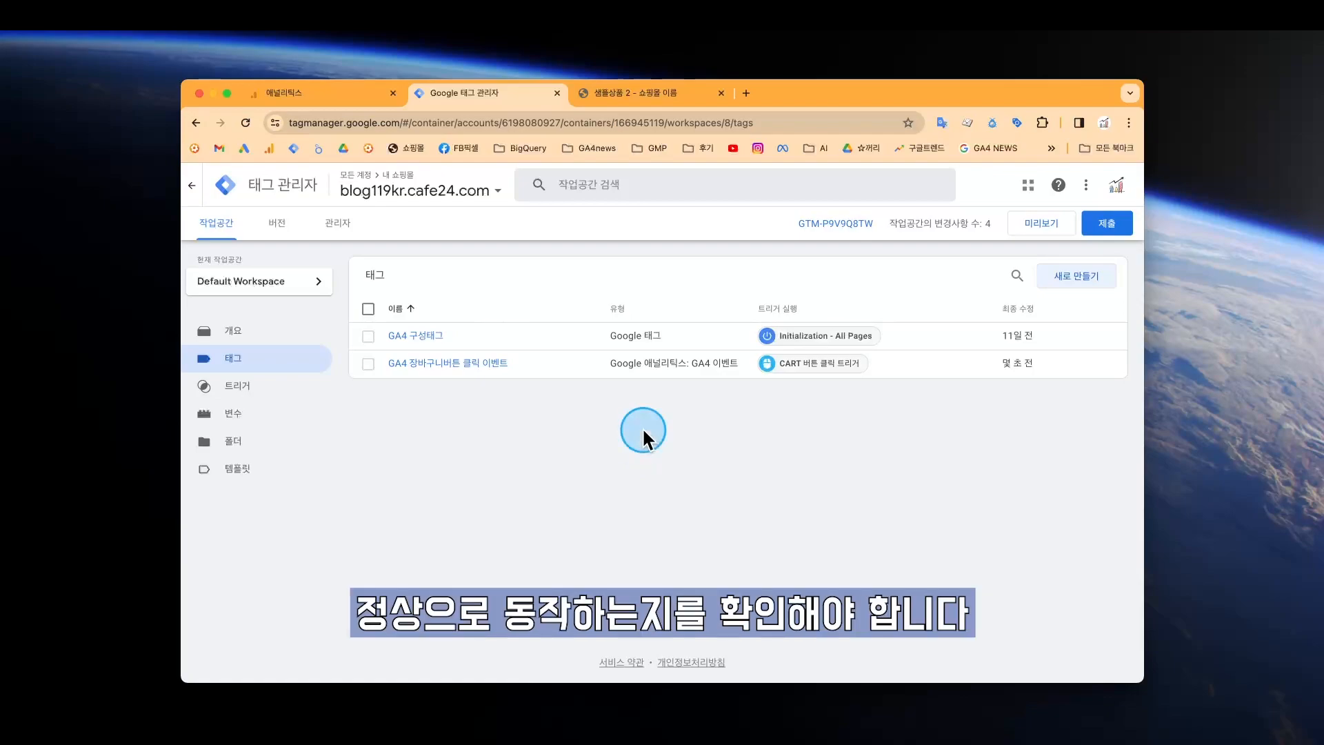
{"action": "left_click", "coordinate": [356, 98]}
{"action": "left_click", "coordinate": [471, 93]}
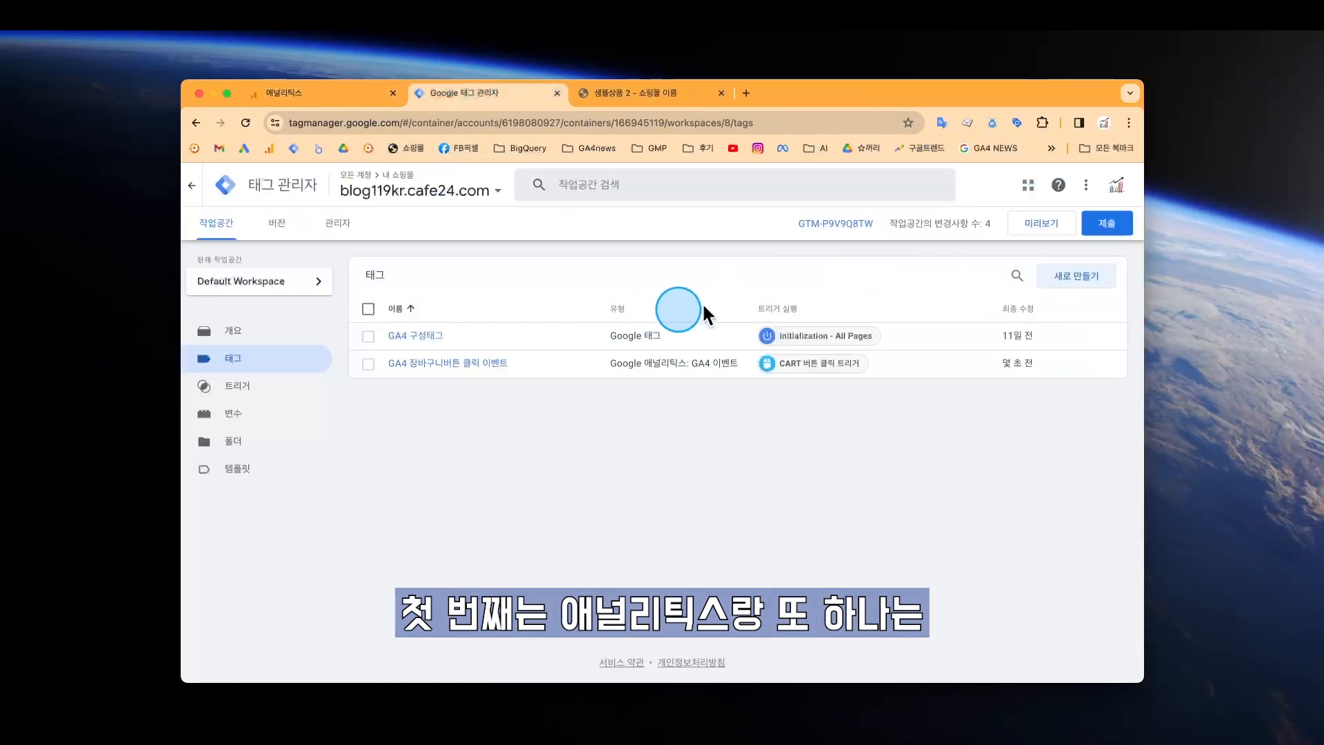
{"action": "right_click", "coordinate": [1017, 123]}
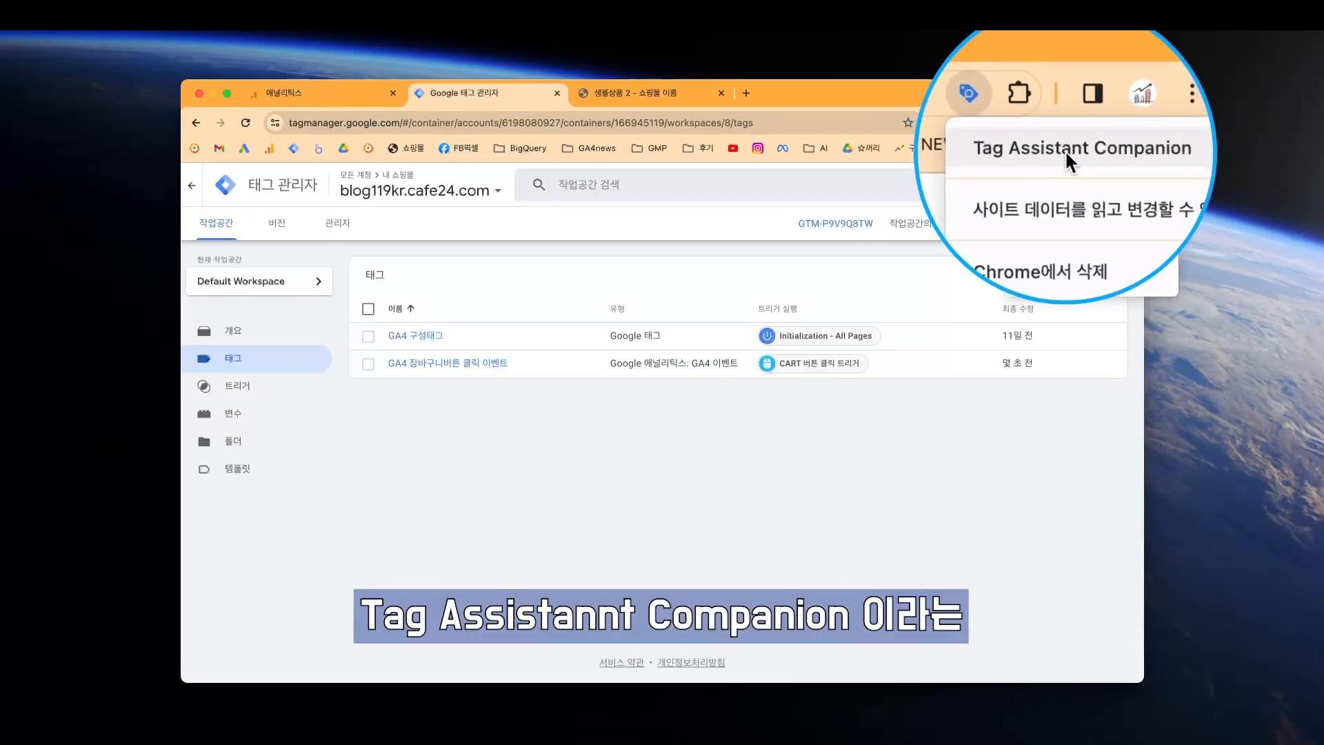
{"action": "left_click", "coordinate": [1066, 151]}
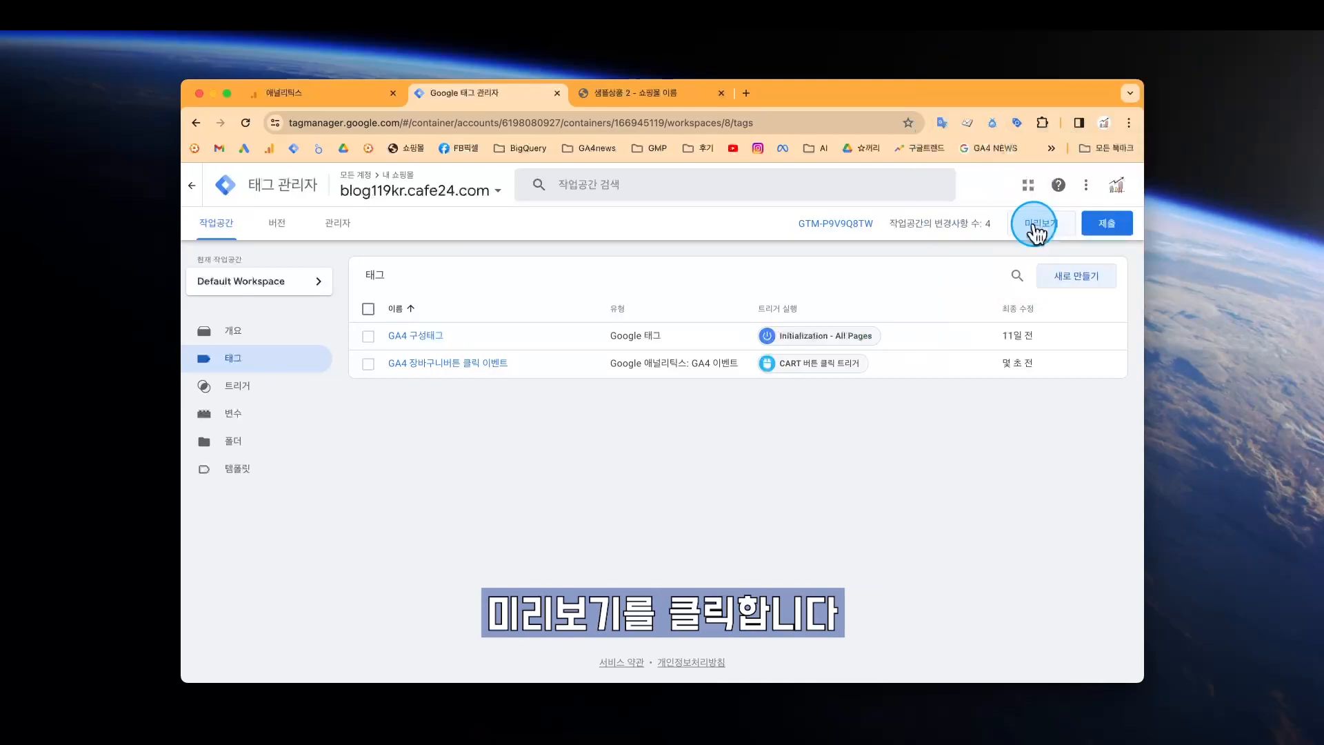
Step: Start the container preview and connect Tag Assistant to the URL of the shop's 샘플상품 2 product page
{"action": "left_click", "coordinate": [1036, 233]}
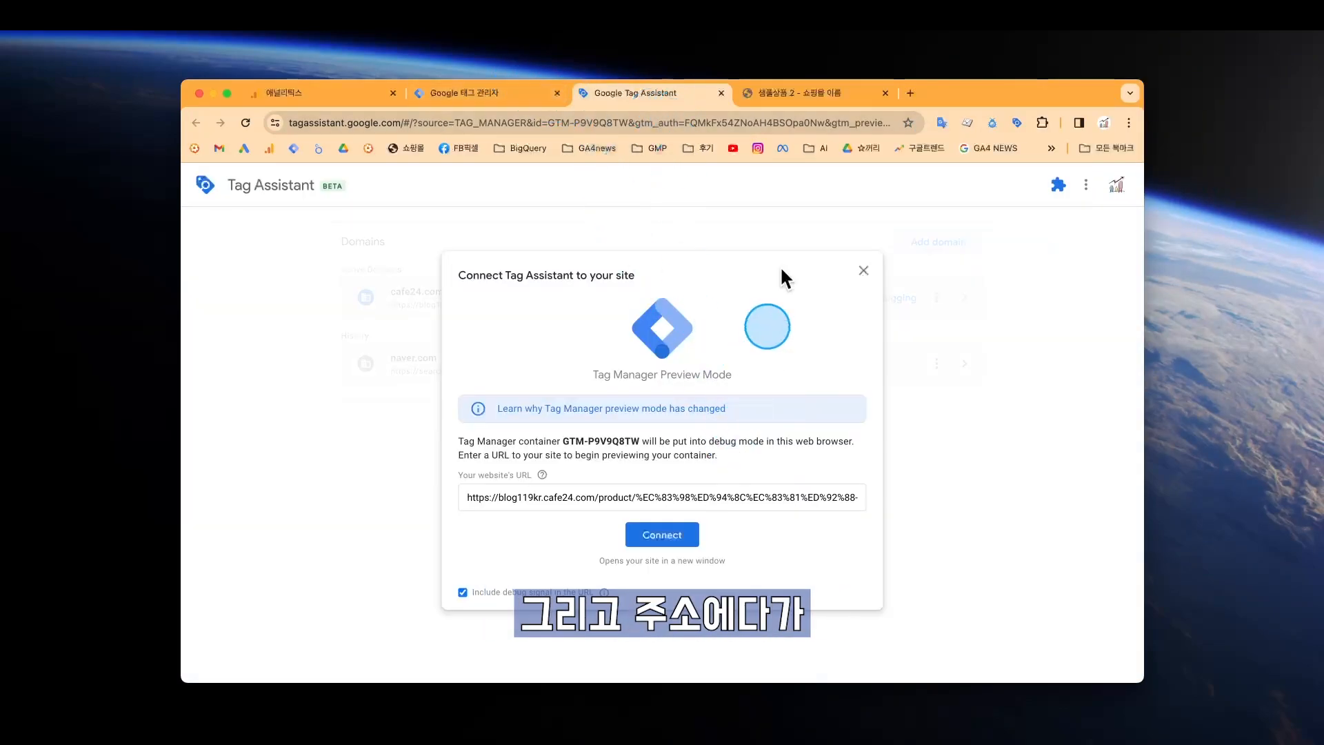
{"action": "left_click", "coordinate": [793, 94]}
{"action": "left_click", "coordinate": [635, 95]}
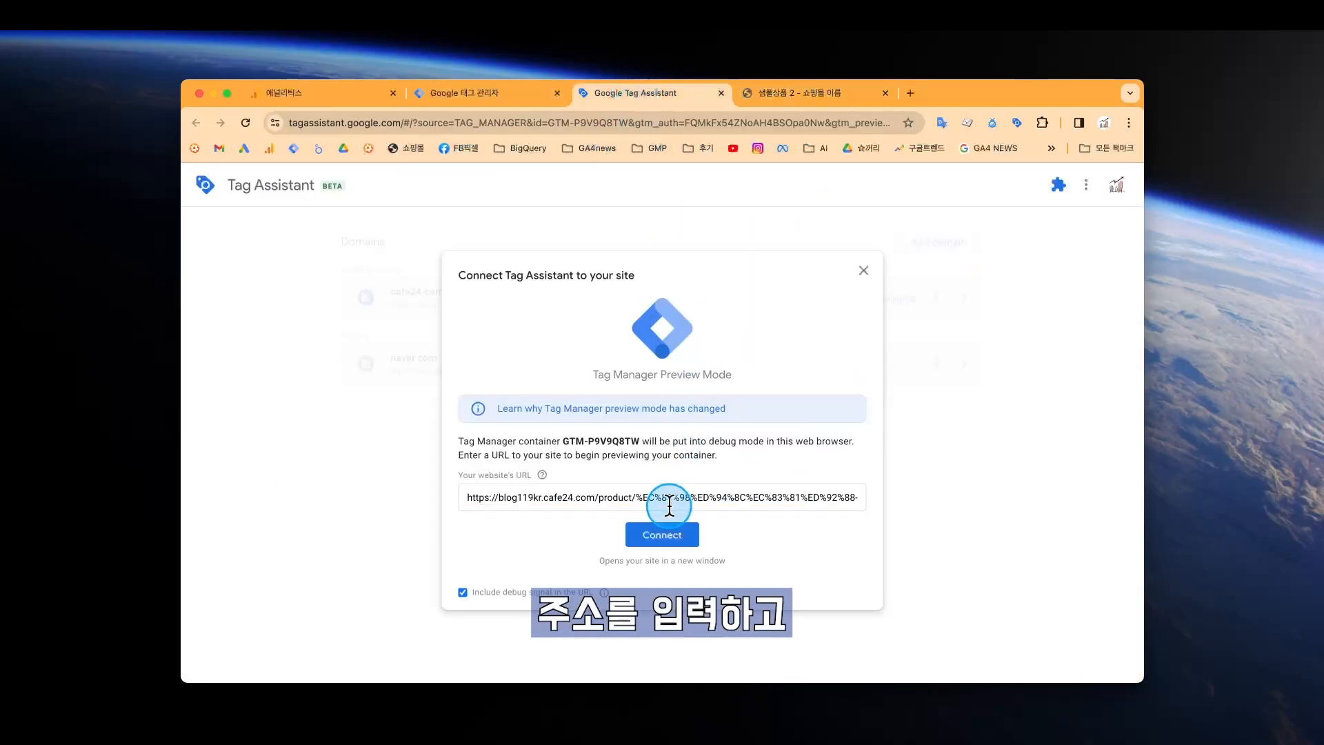
{"action": "left_click", "coordinate": [662, 535]}
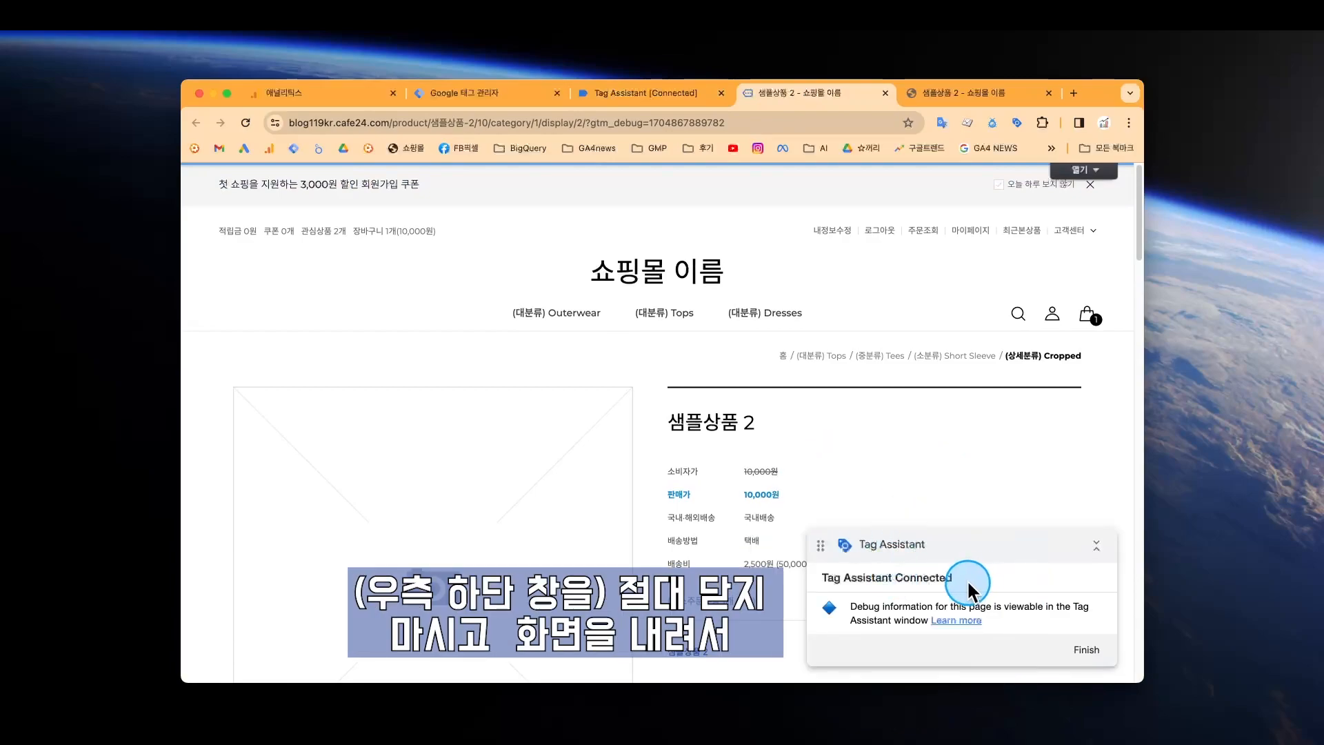
Step: Trigger the CART button on the connected 샘플상품 2 product page to test the tag
{"action": "scroll", "coordinate": [930, 467], "scroll_direction": "down", "scroll_amount": 5}
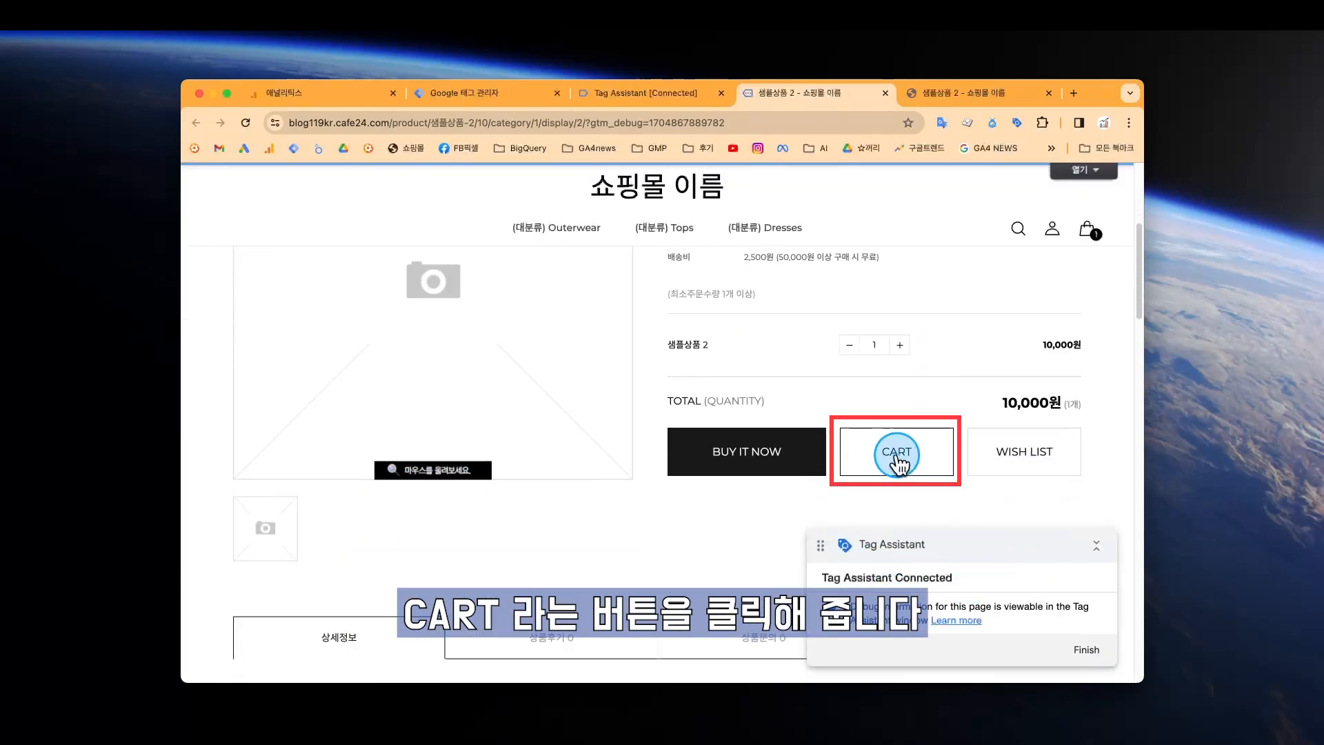
{"action": "left_click", "coordinate": [896, 452]}
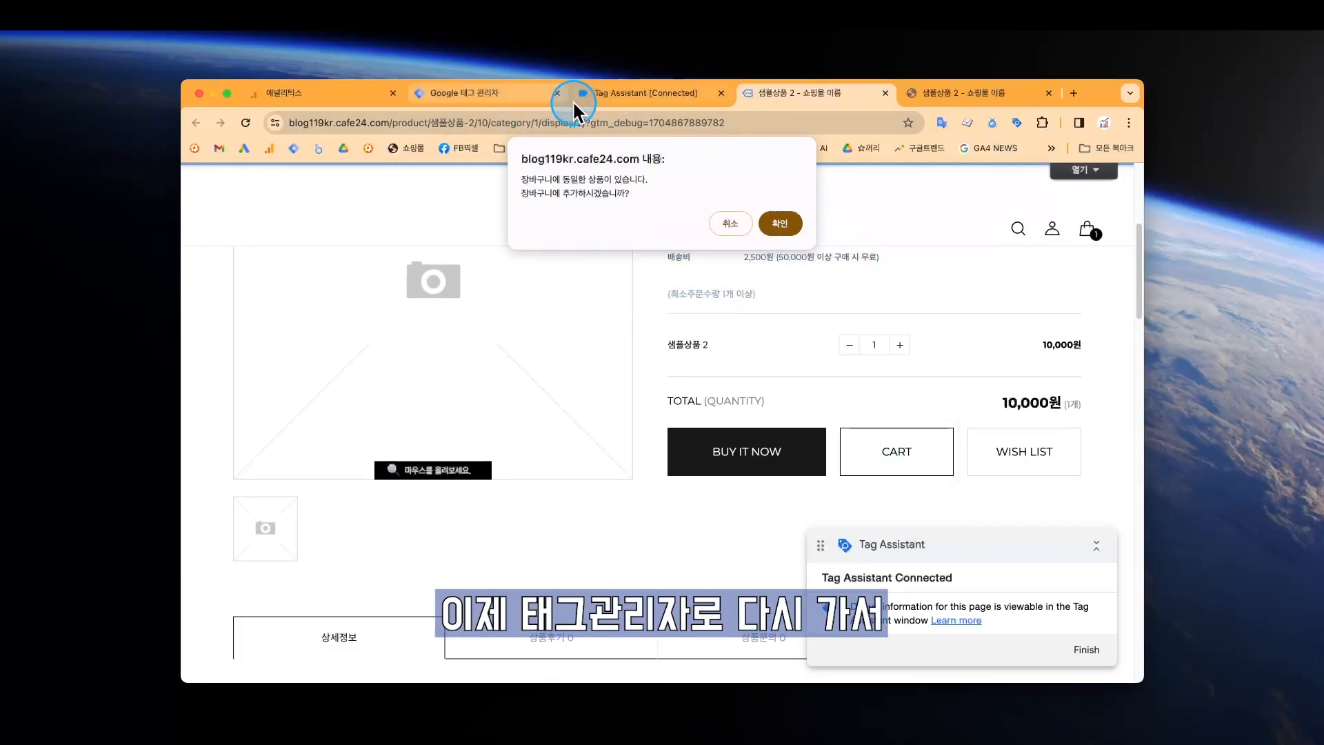
Step: Switch to Tag Assistant, dismiss the connection notice and examine which tags fired on the Click event
{"action": "left_click", "coordinate": [506, 100]}
{"action": "left_click", "coordinate": [586, 100]}
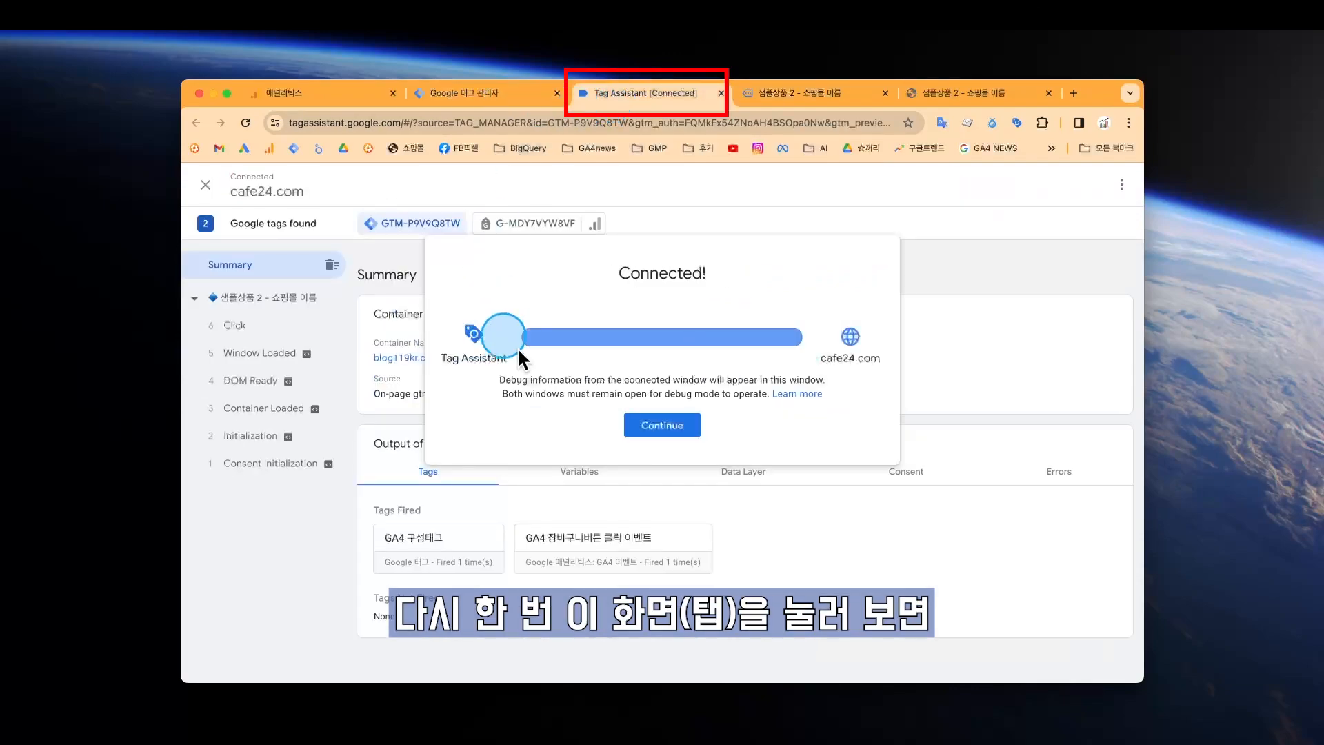
{"action": "left_click", "coordinate": [661, 428]}
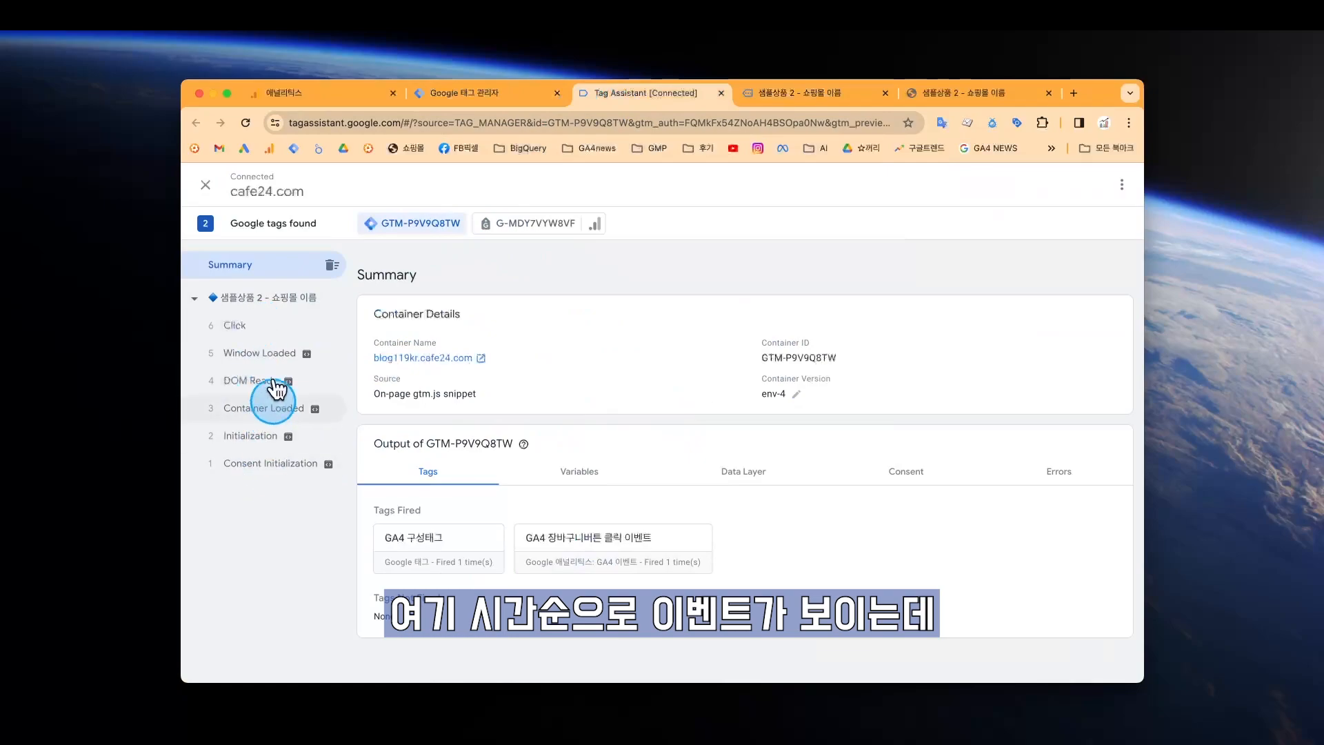
{"action": "left_click", "coordinate": [265, 330]}
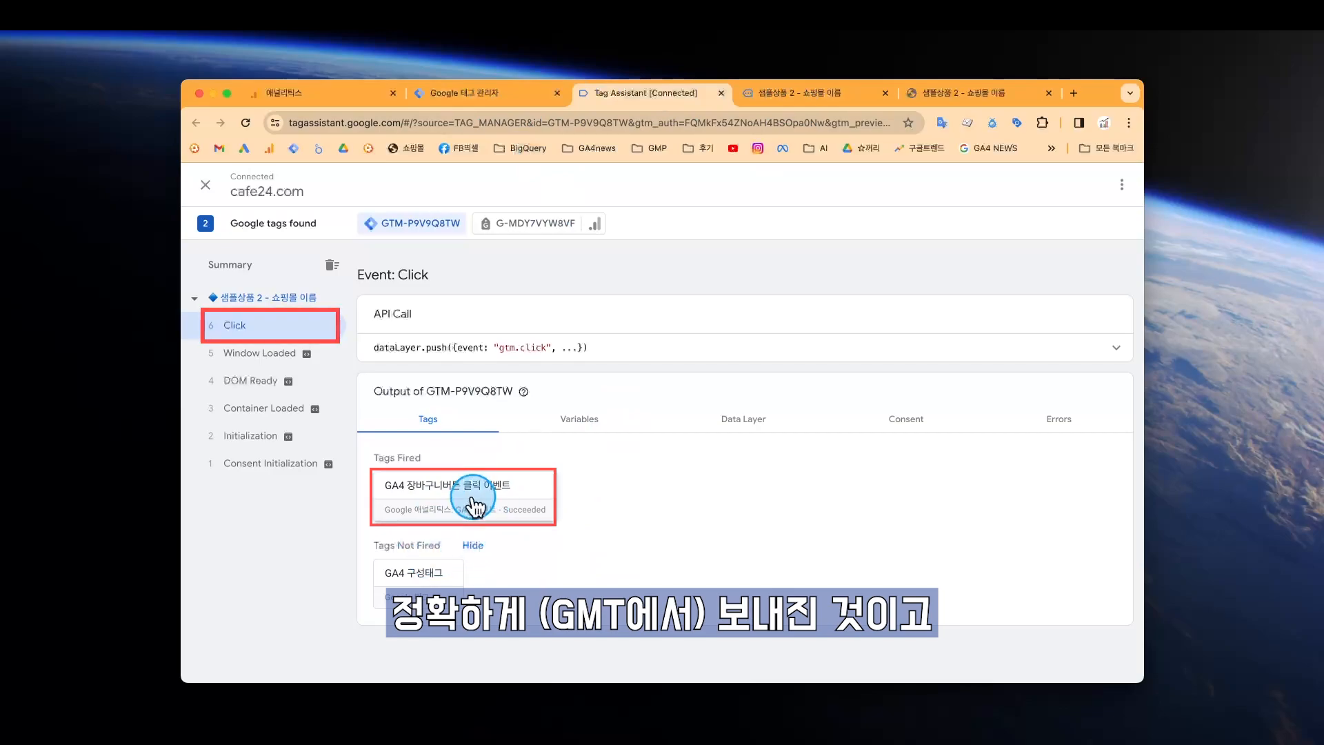
Step: Switch to Google Analytics and check DebugView for the add_to_cart event, then view the conversions (전환수) page
{"action": "left_click", "coordinate": [321, 97]}
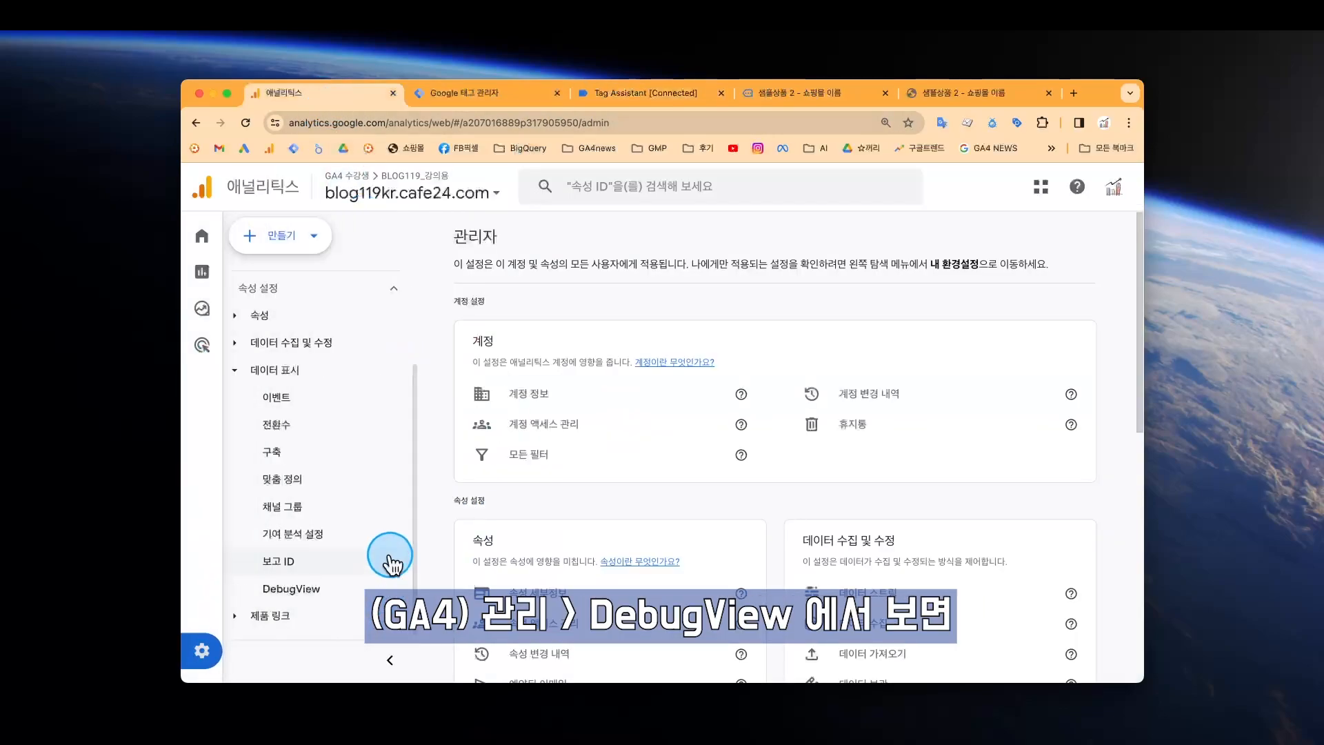
{"action": "left_click", "coordinate": [337, 587]}
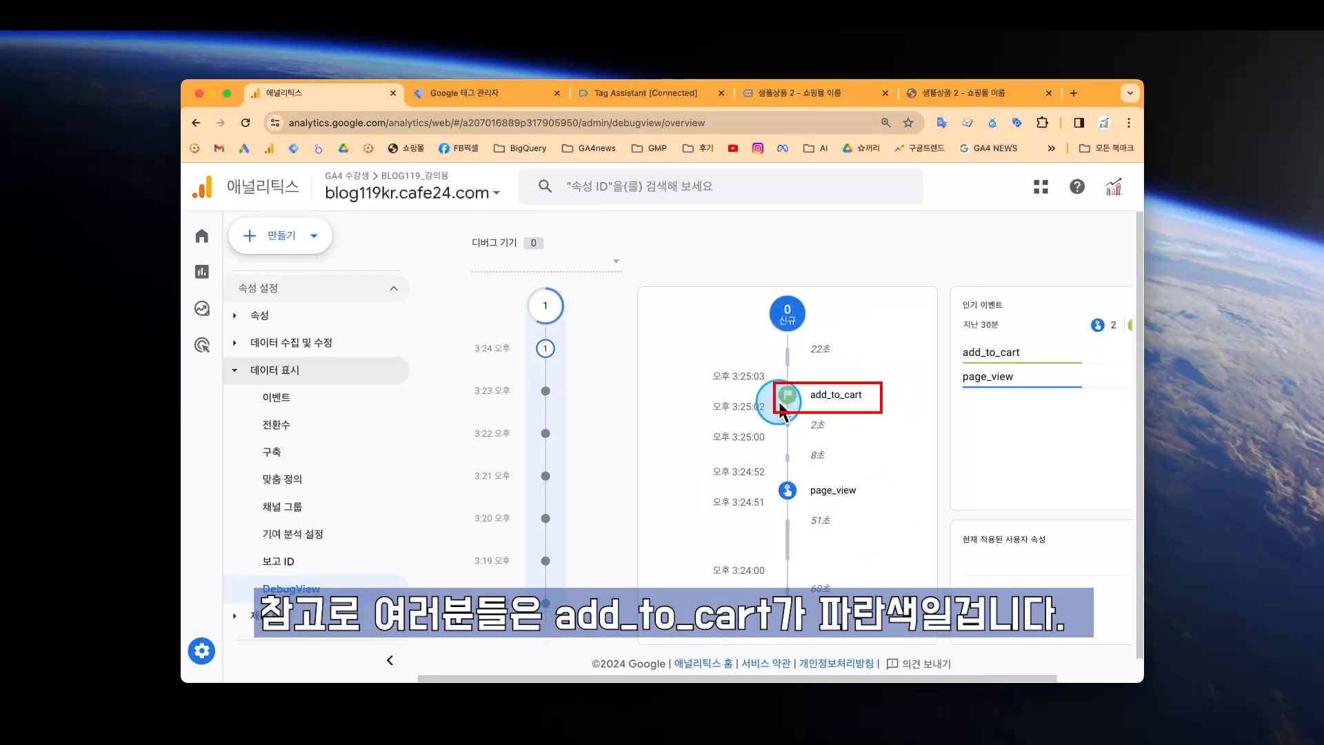
{"action": "left_click", "coordinate": [280, 425]}
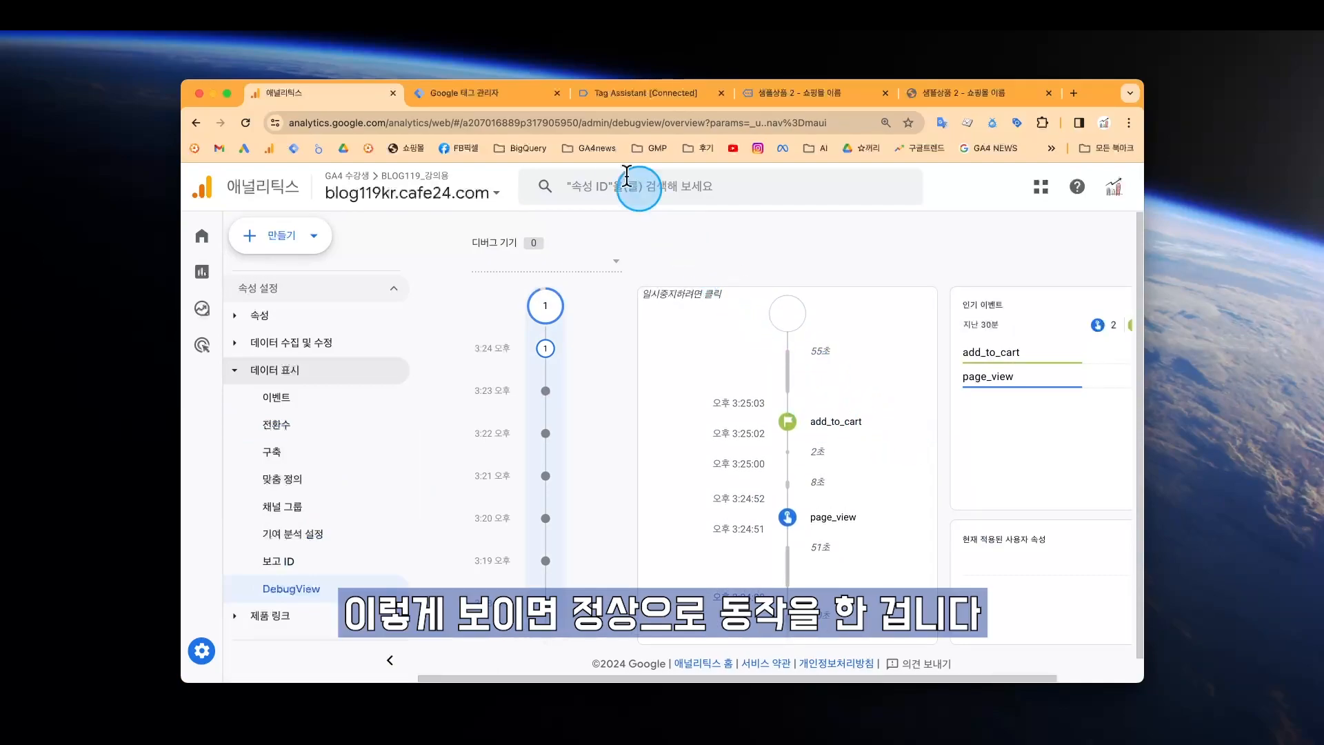
Step: Switch to Tag Manager, submit the workspace changes and publish them without a version name or description
{"action": "left_click", "coordinate": [508, 95]}
{"action": "left_click", "coordinate": [1093, 231]}
{"action": "left_click", "coordinate": [1102, 183]}
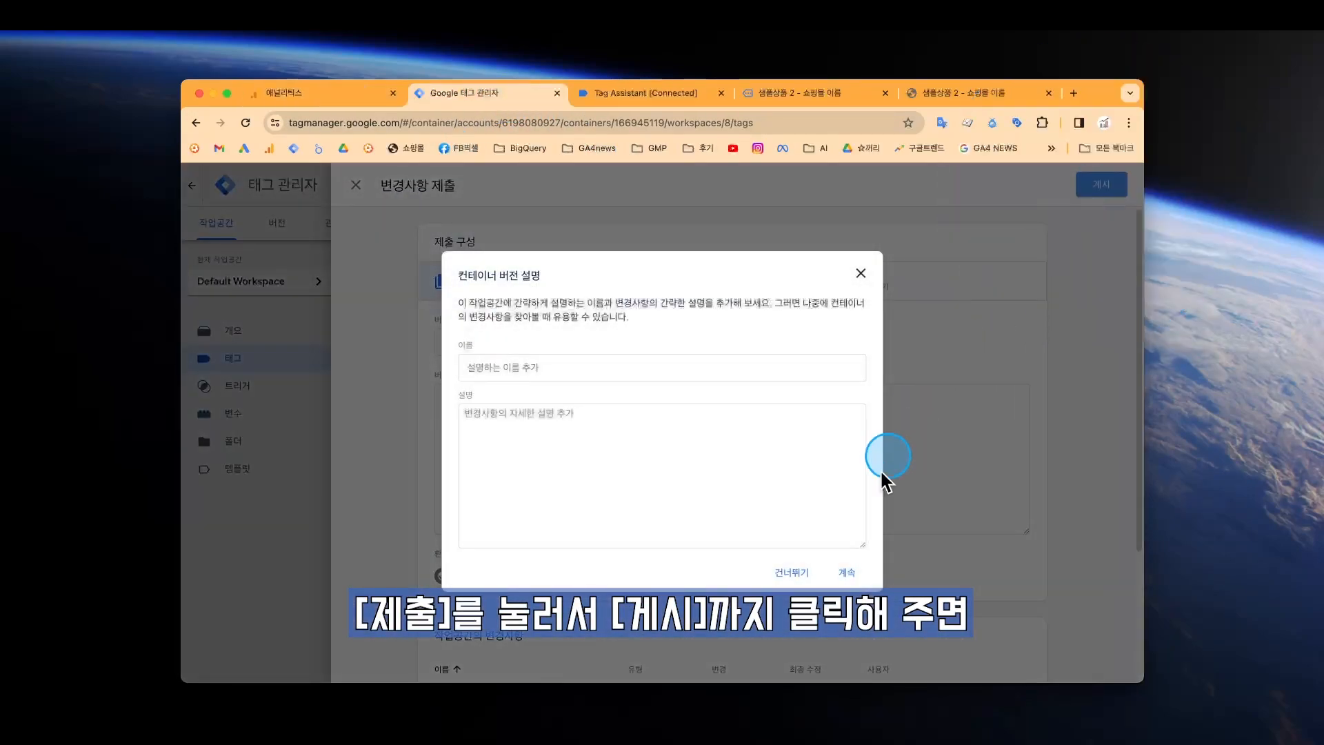
{"action": "left_click", "coordinate": [847, 573]}
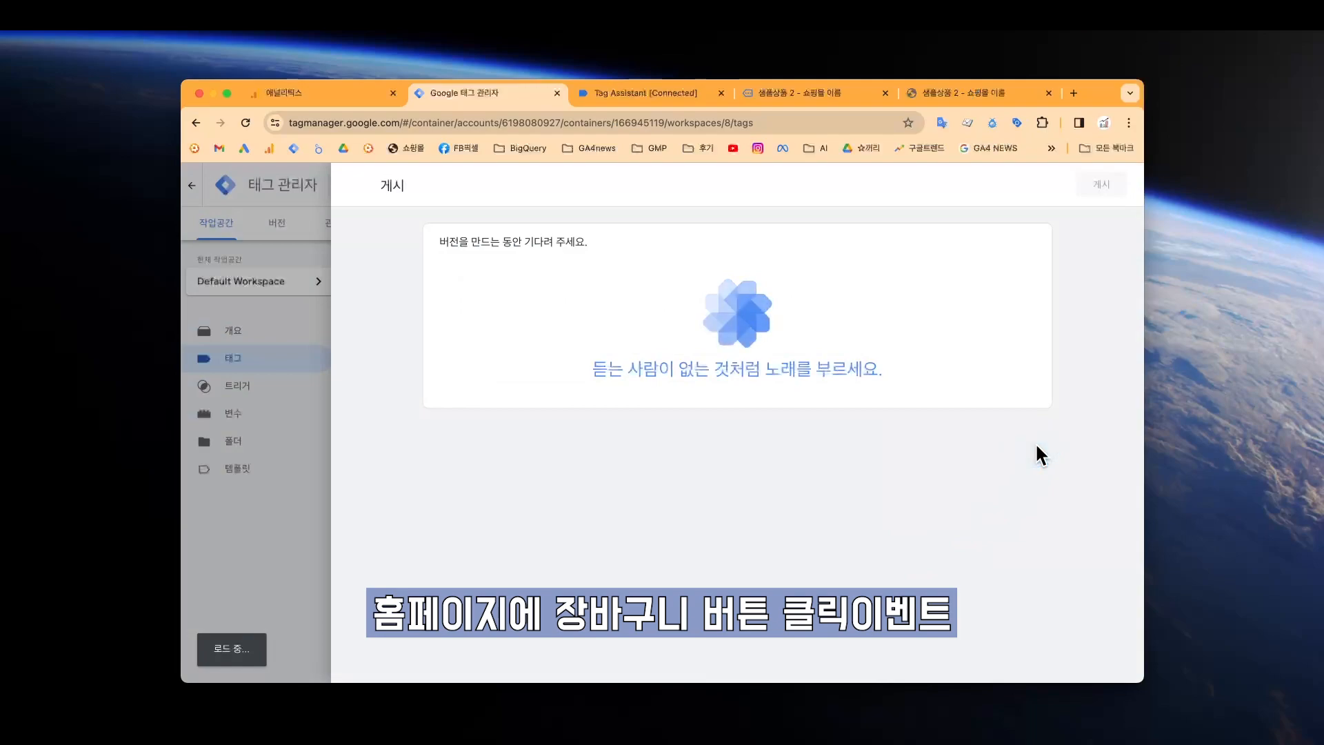